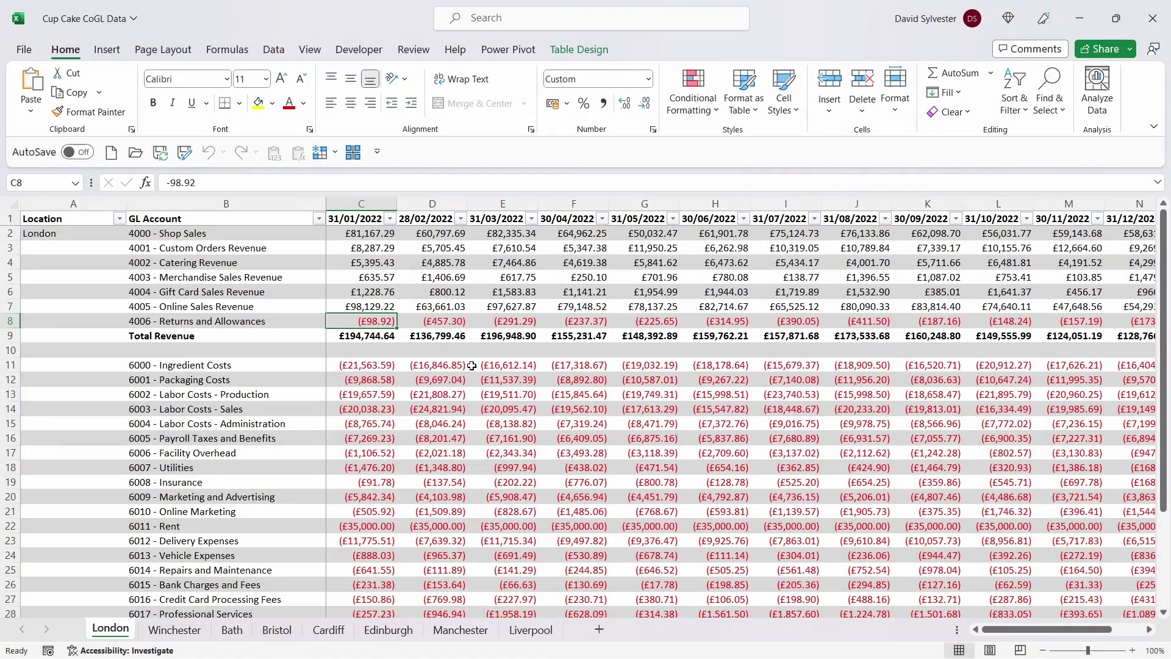
Look through the Winchester, Bath and Bristol location P&L sheets.
click(200, 630)
click(229, 634)
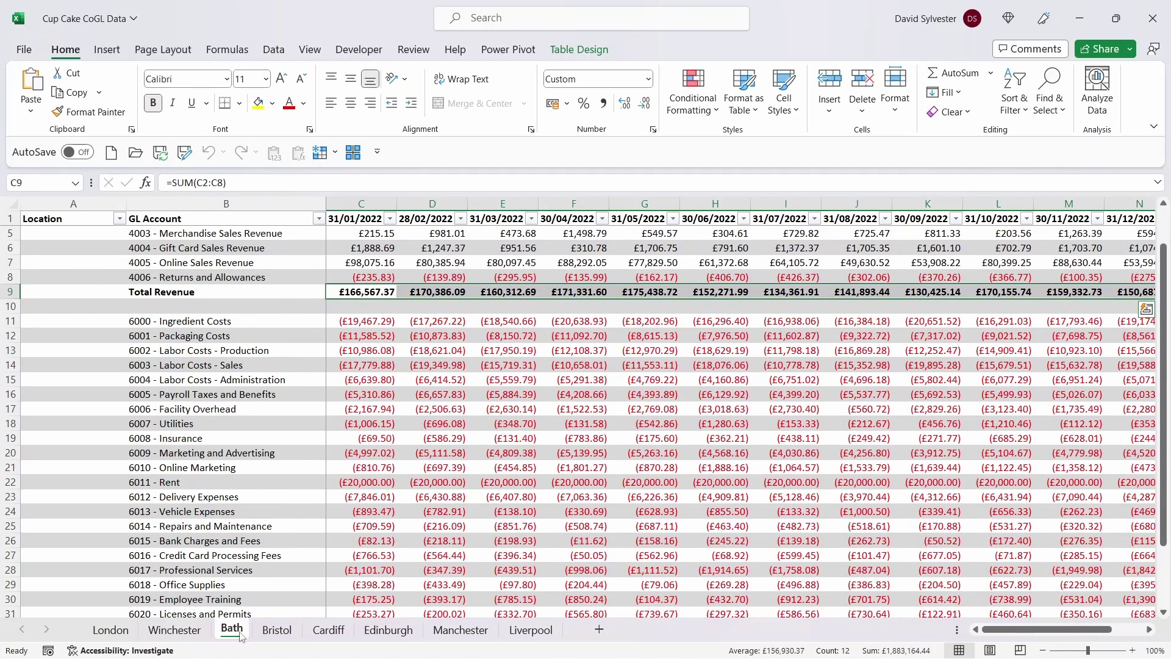
click(280, 633)
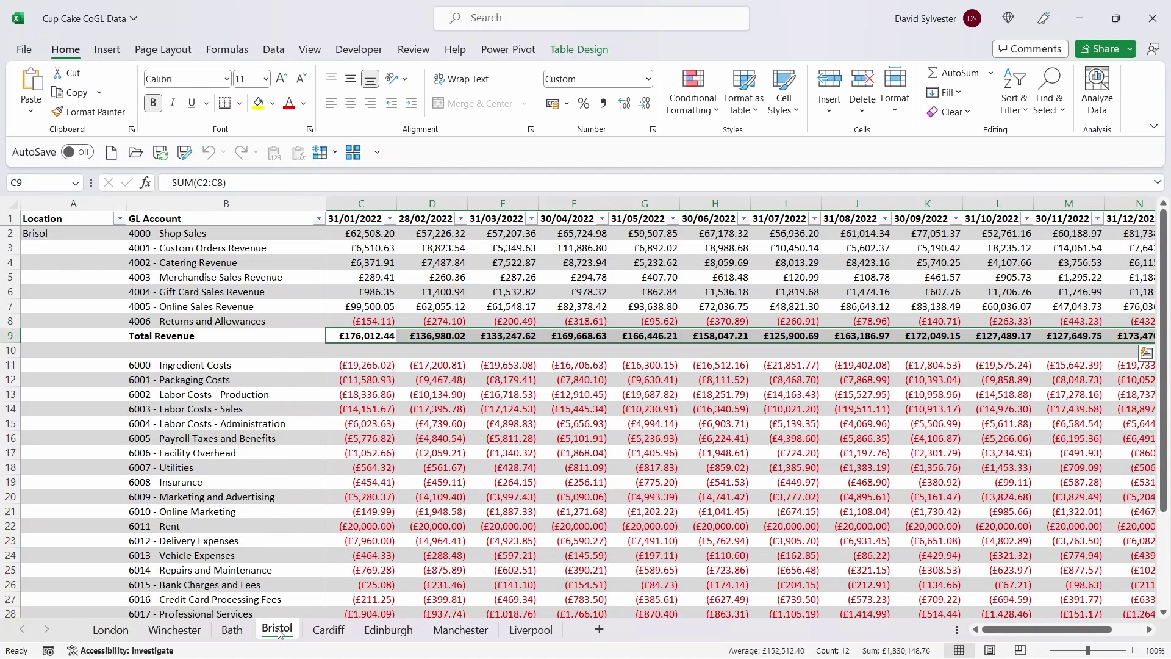
Confirm the Bristol data is a table named Bristol, then bring up Data > Get Data.
click(368, 408)
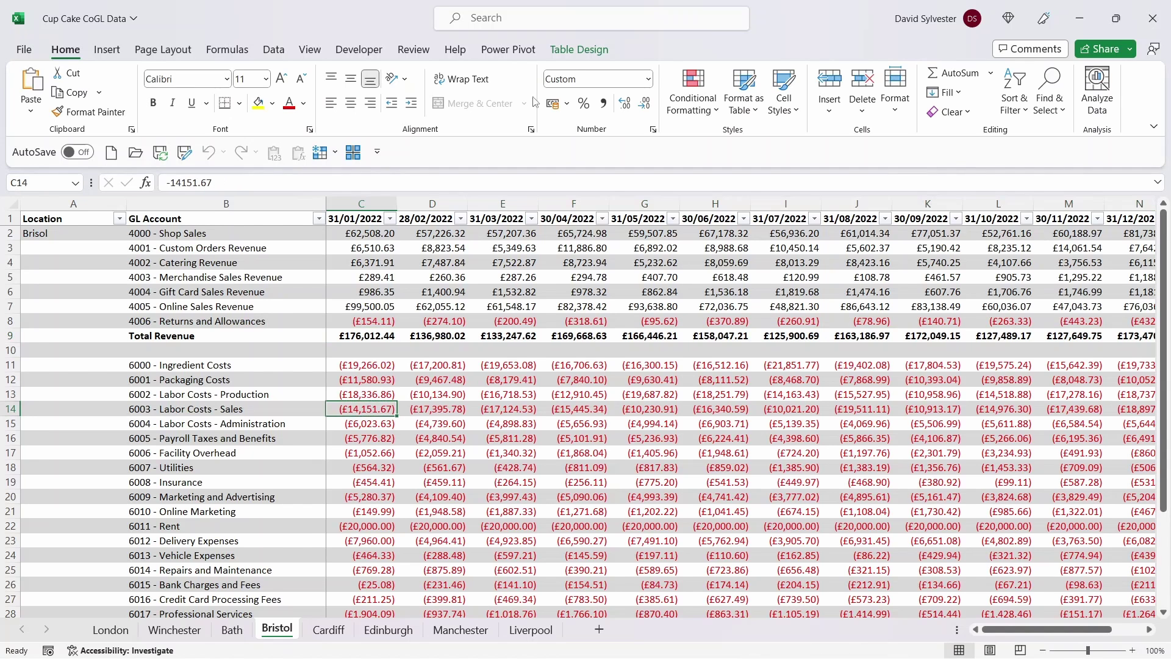
click(570, 55)
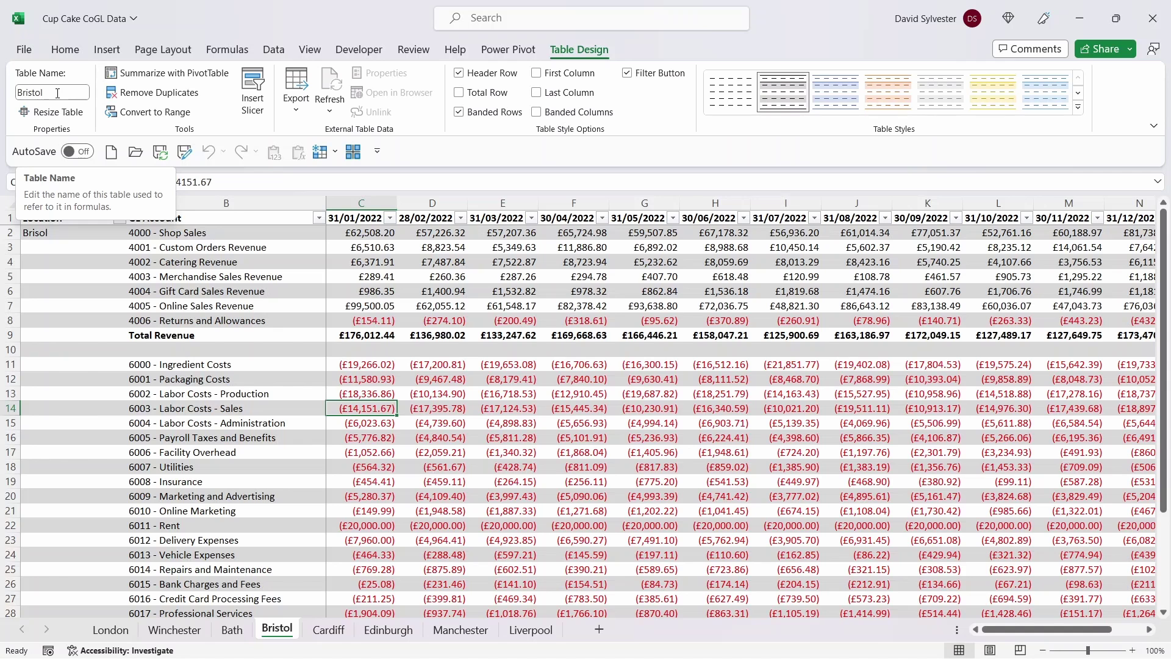
click(271, 51)
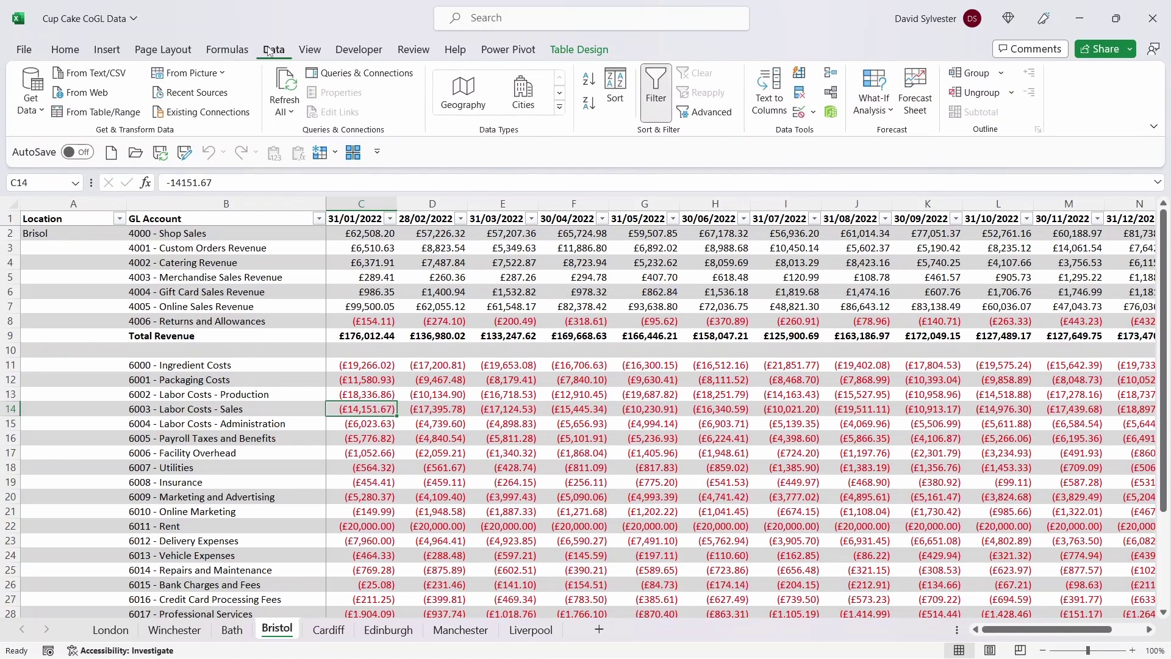
click(38, 108)
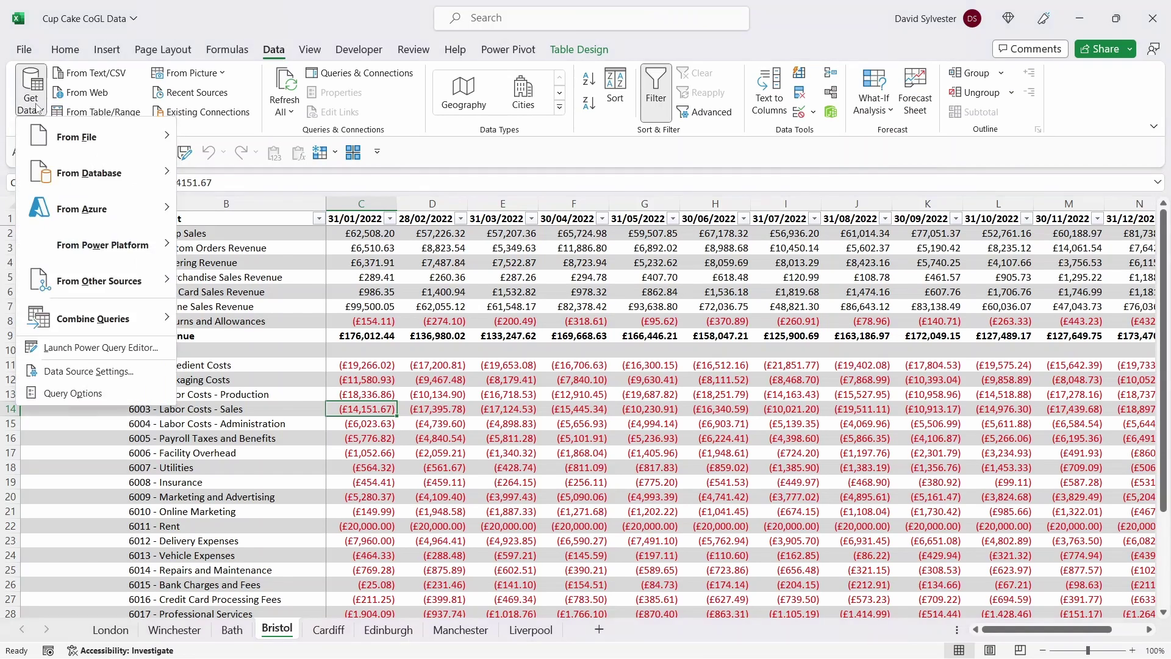
Launch Power Query Editor and add a Blank Query from New Source > Other Sources.
click(131, 347)
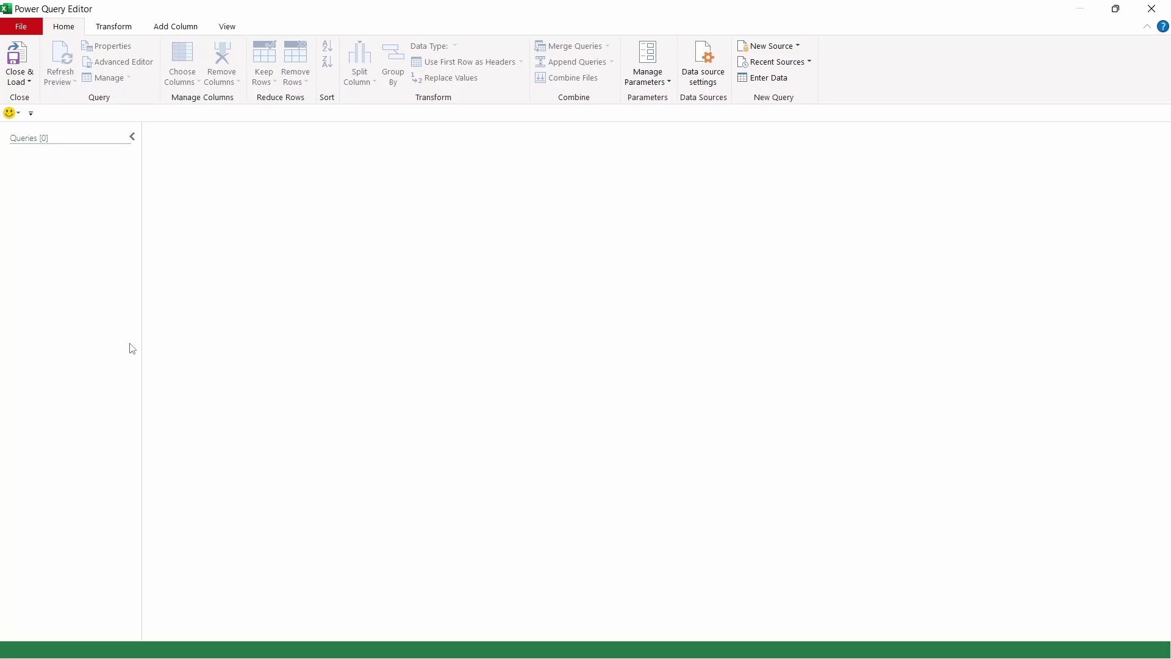
click(801, 52)
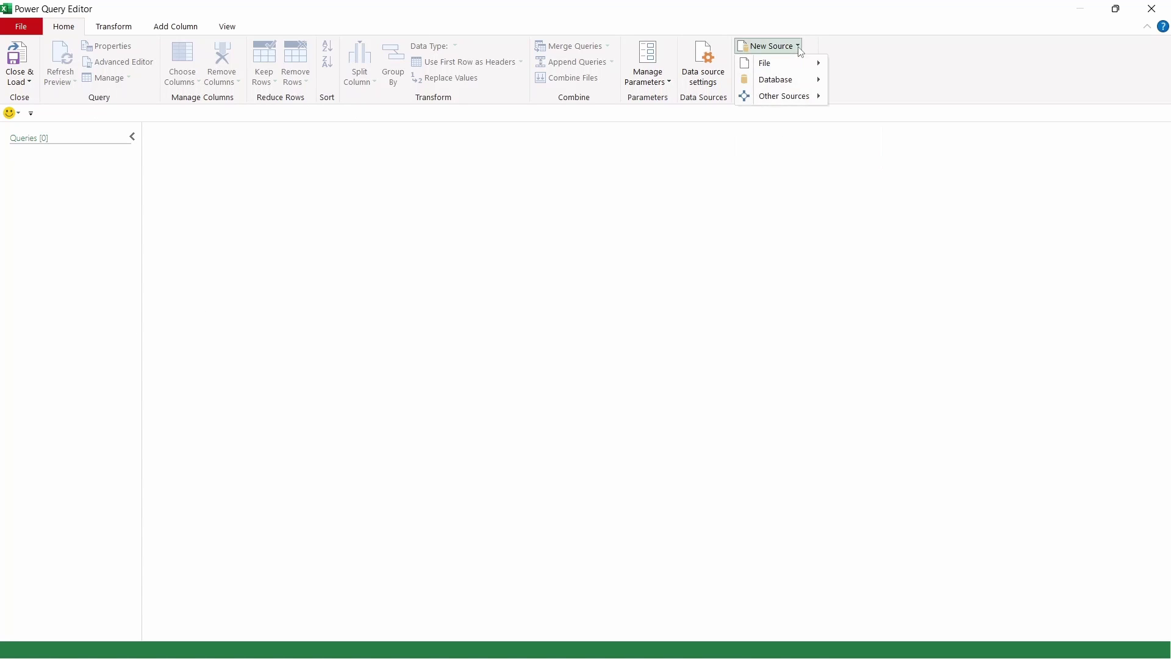
mouse_move(801, 102)
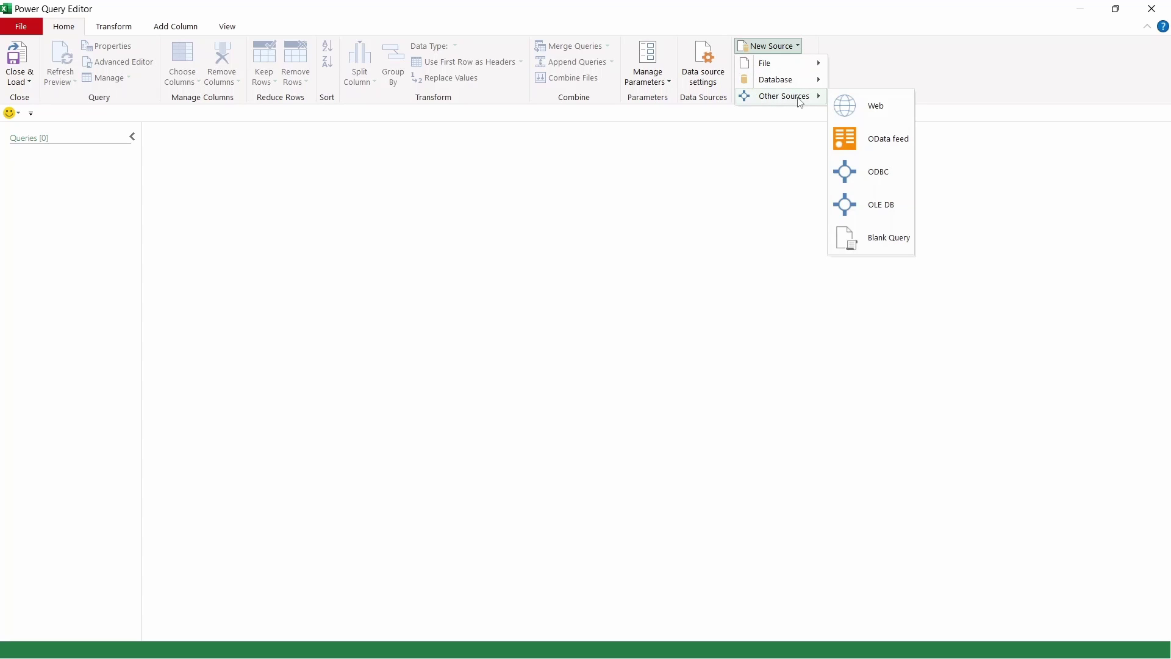
click(879, 246)
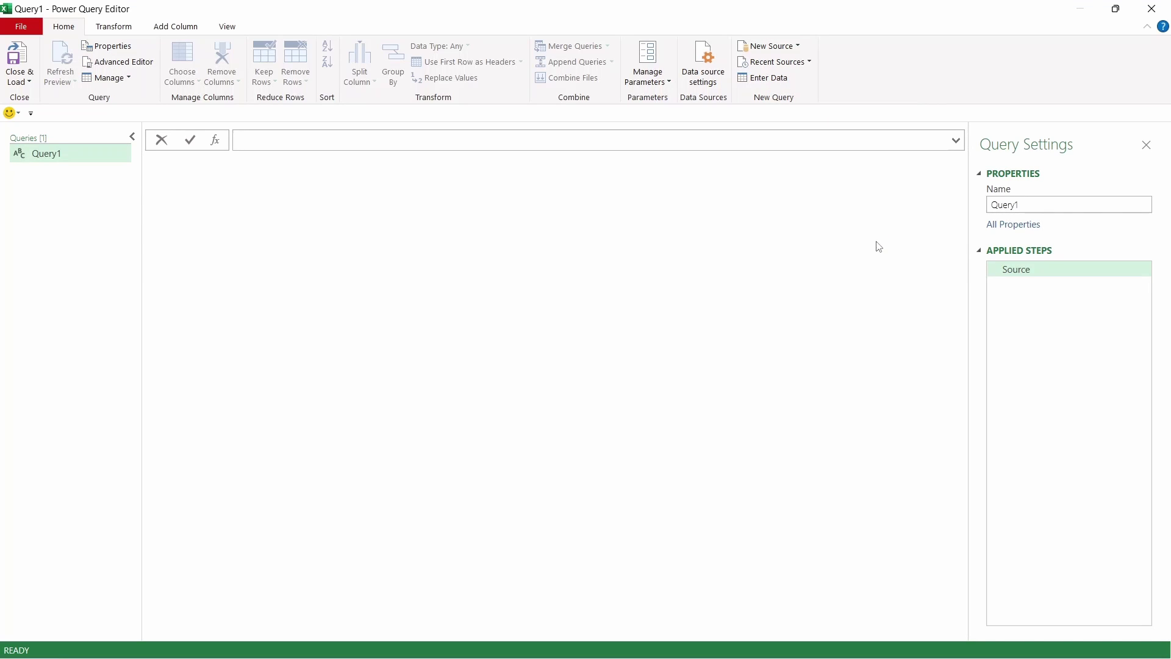
Set Query1's formula to =Excel.CurrentWorkbook() to list the eight location tables.
text(=exc)
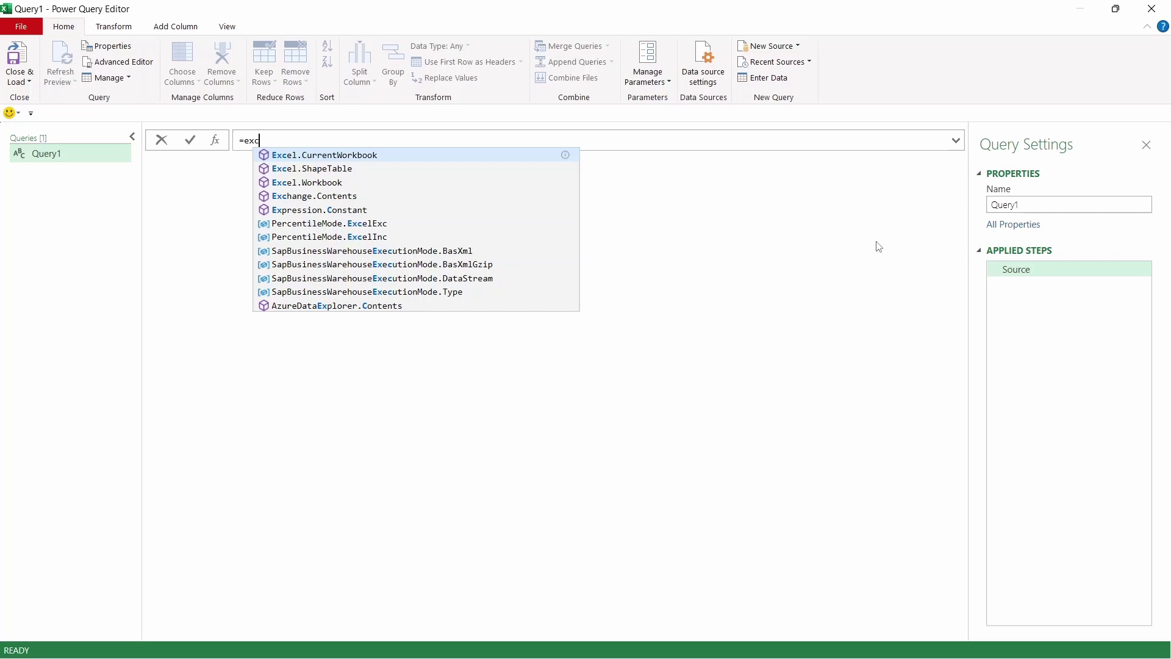
key(Tab)
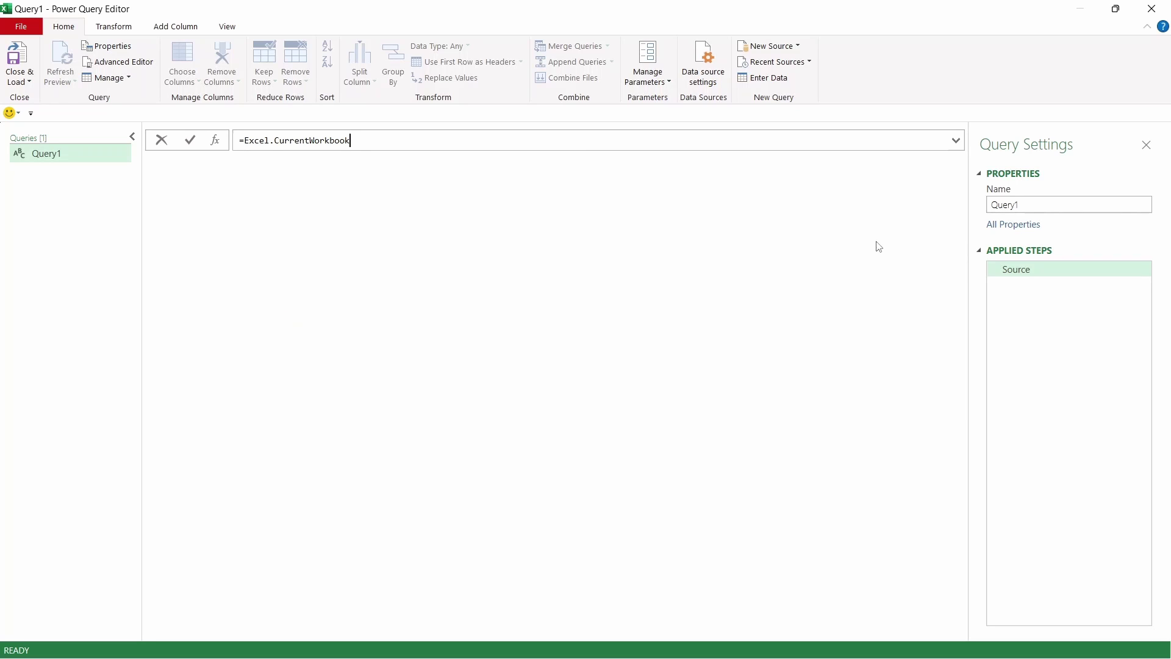
text(())
key(Return)
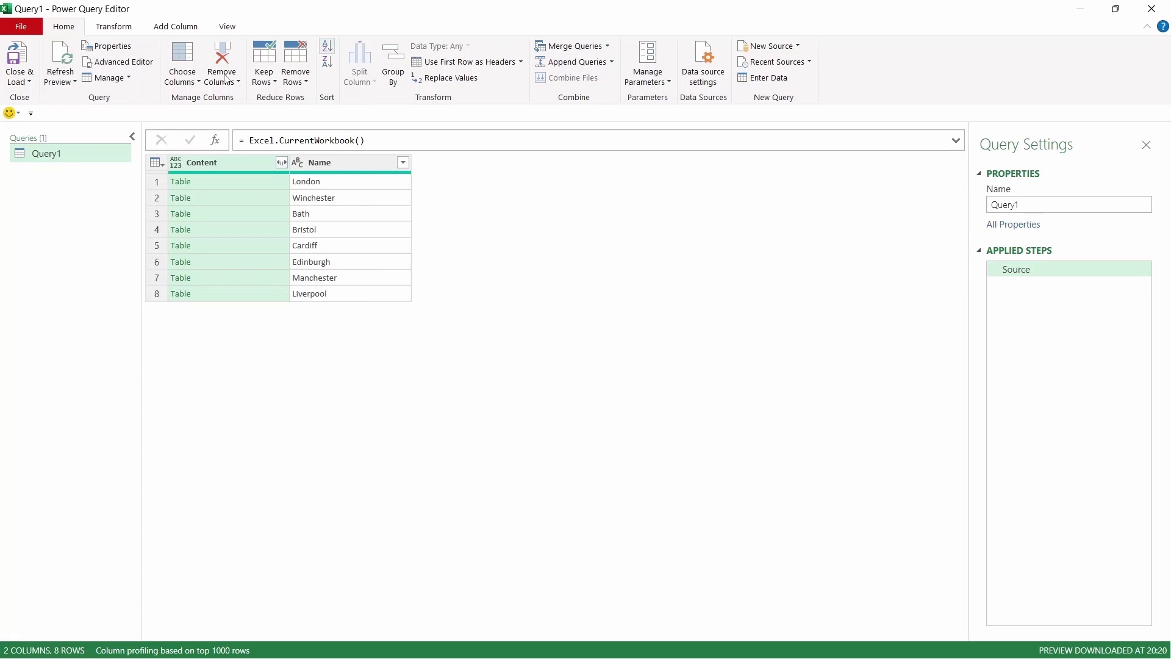
Preview the London table, then delete the Name column so only Content remains.
click(223, 182)
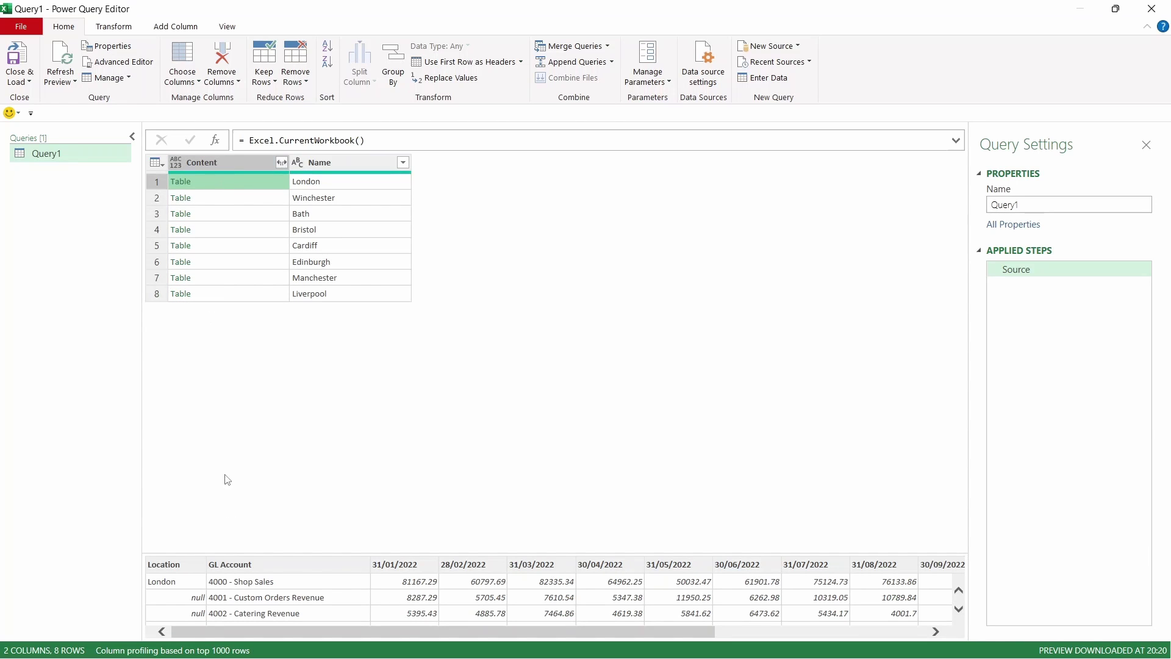
drag(248, 552, 261, 426)
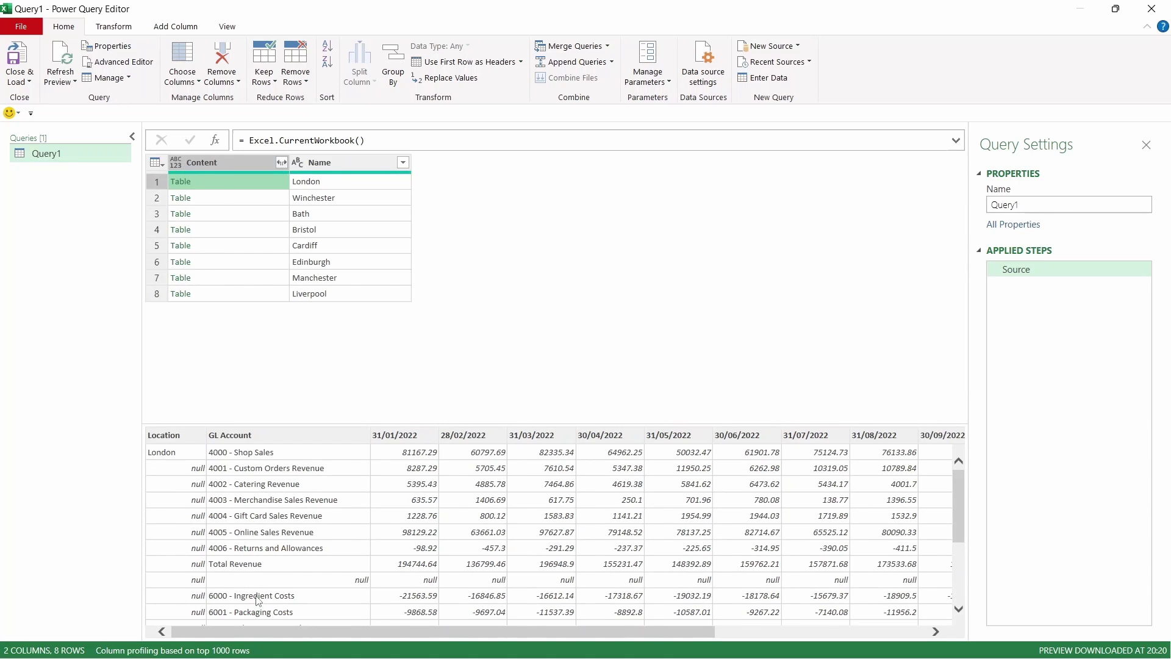
drag(279, 427, 278, 541)
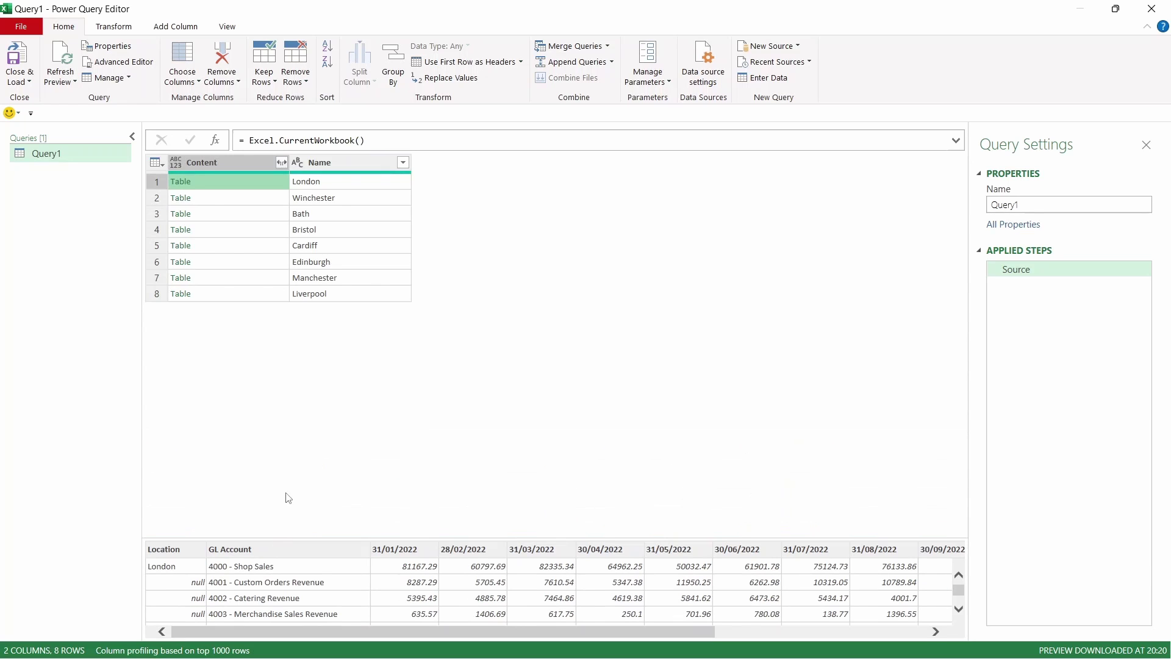
click(336, 166)
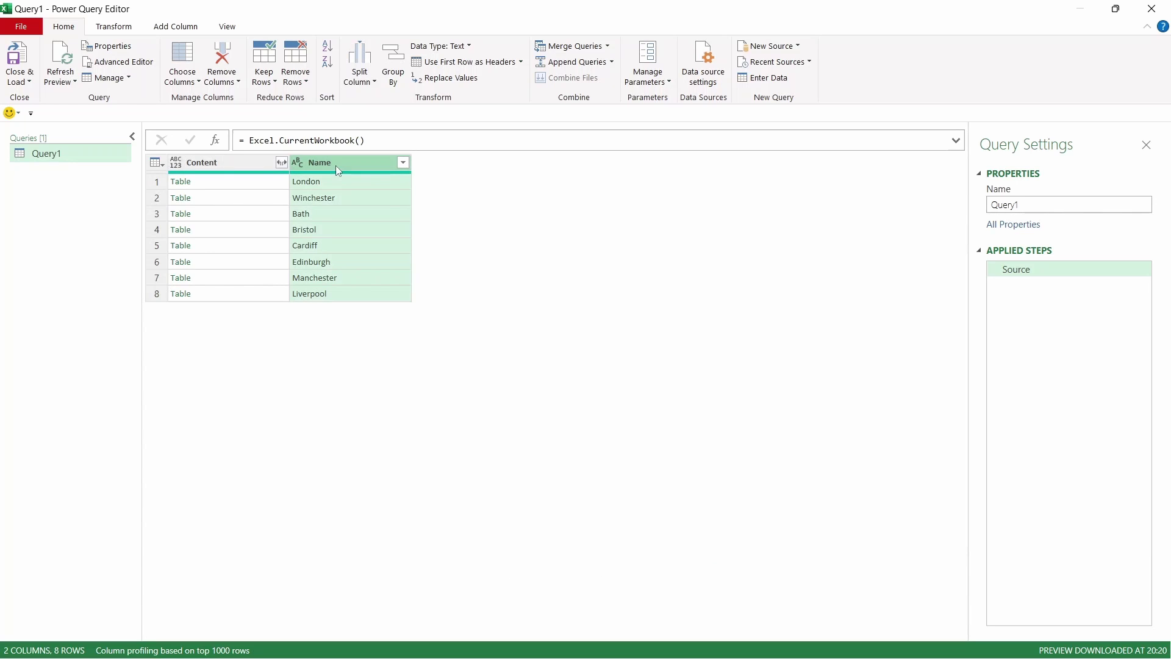
key(Delete)
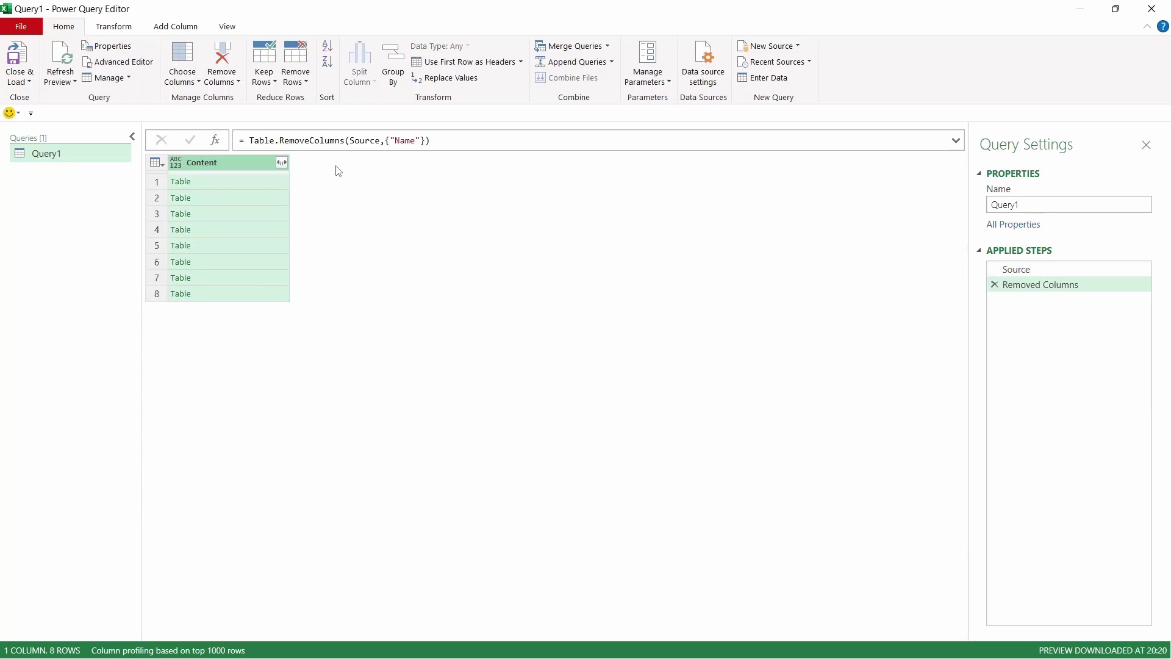
click(282, 163)
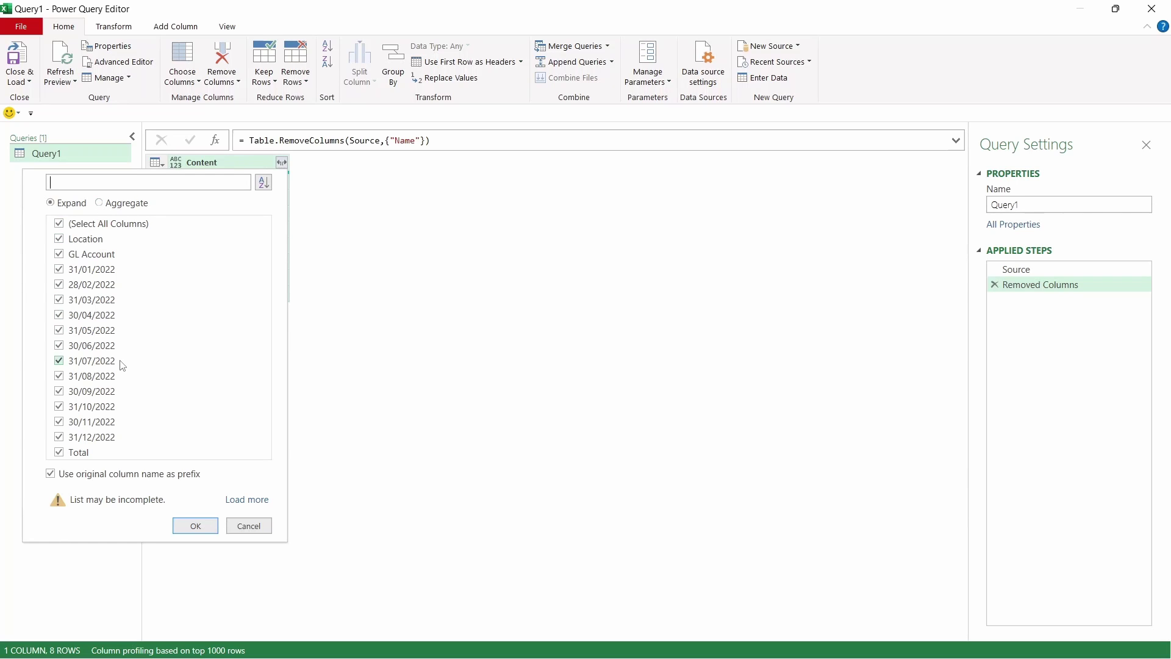
Expand all Content columns without name prefixes, giving 280 rows and 15 columns.
click(51, 475)
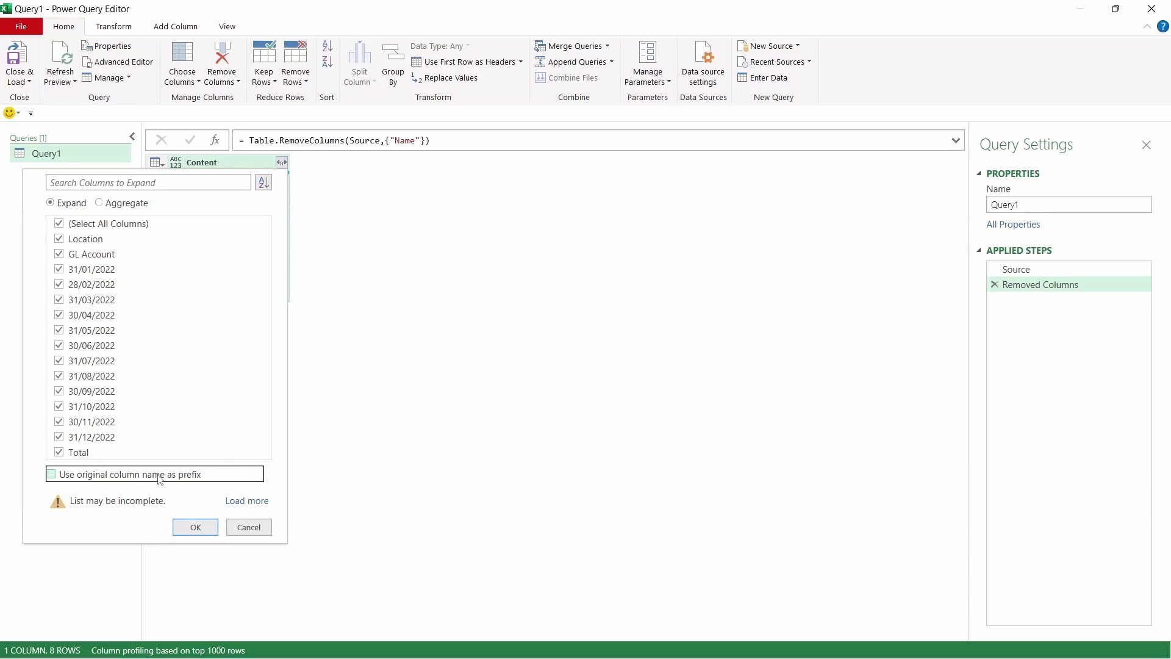
click(192, 524)
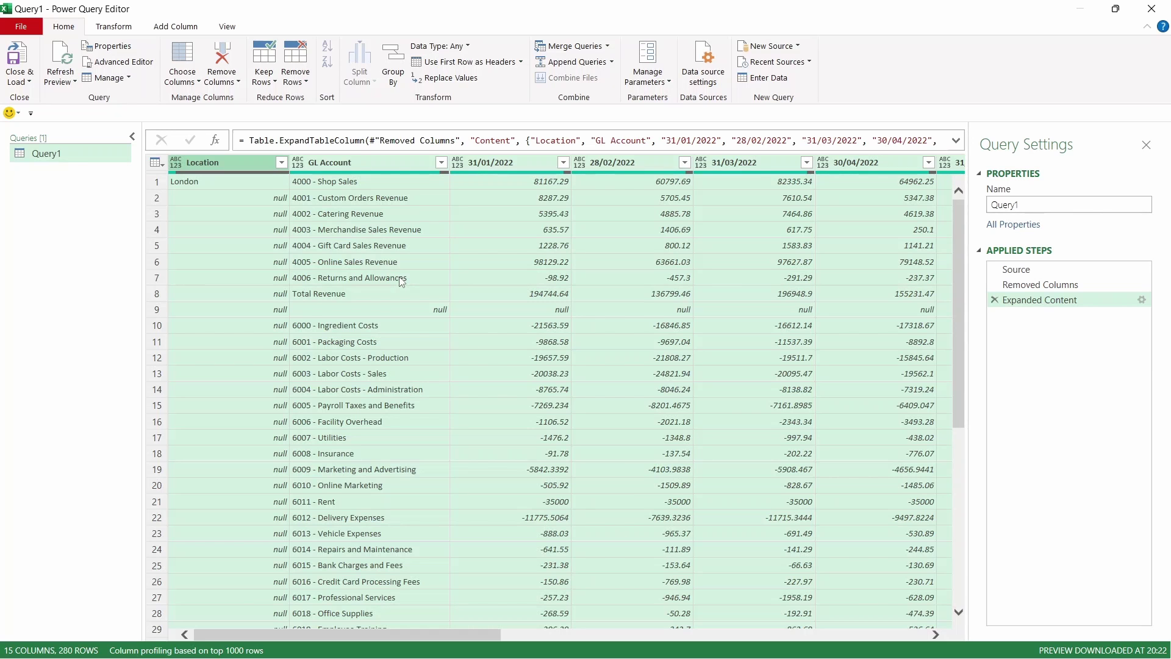
scroll(401, 282, down, 3)
scroll(402, 281, up, 3)
scroll(351, 202, down, 7)
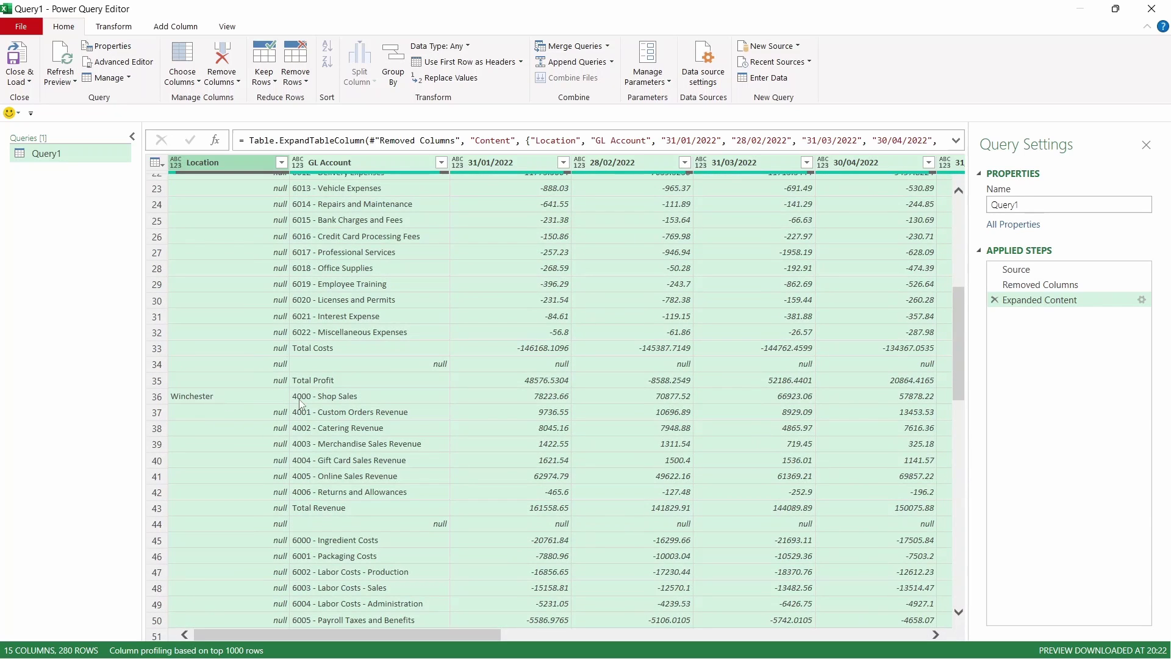
scroll(214, 491, down, 10)
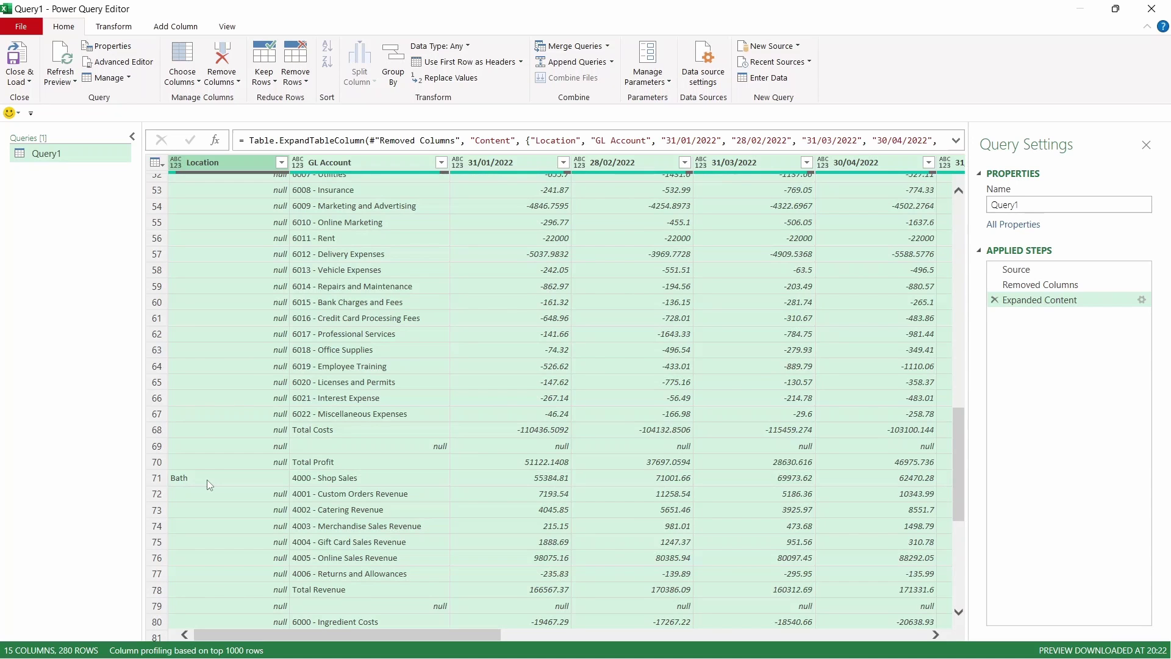
scroll(206, 479, up, 17)
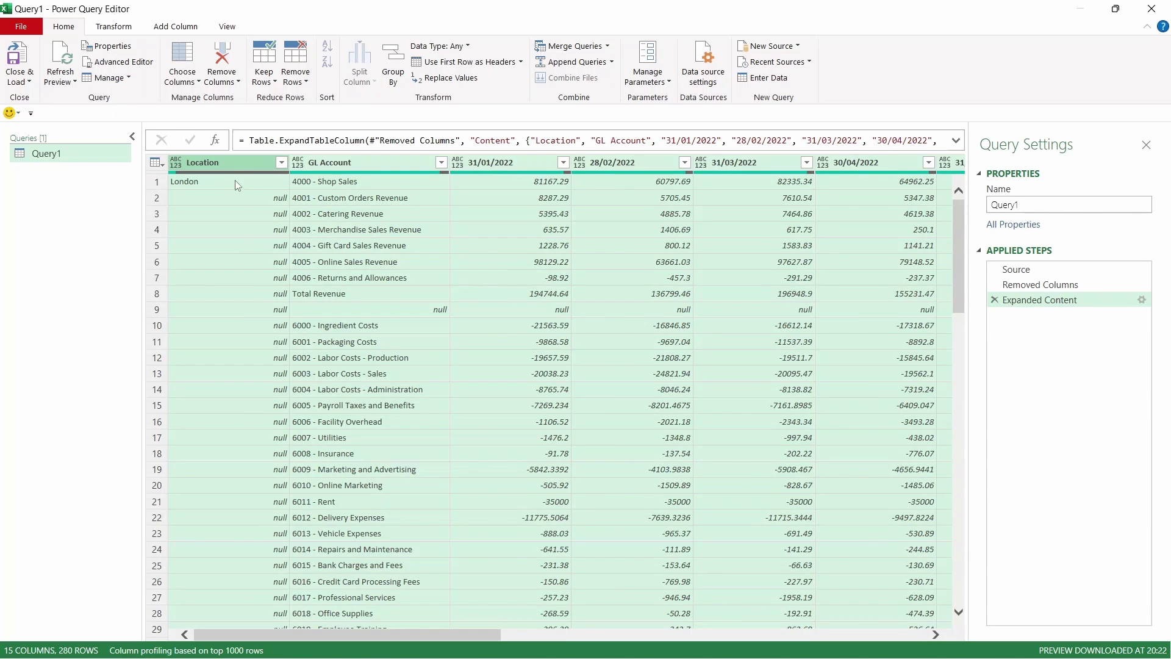
Fill the Location column down so every row carries its location name.
click(235, 170)
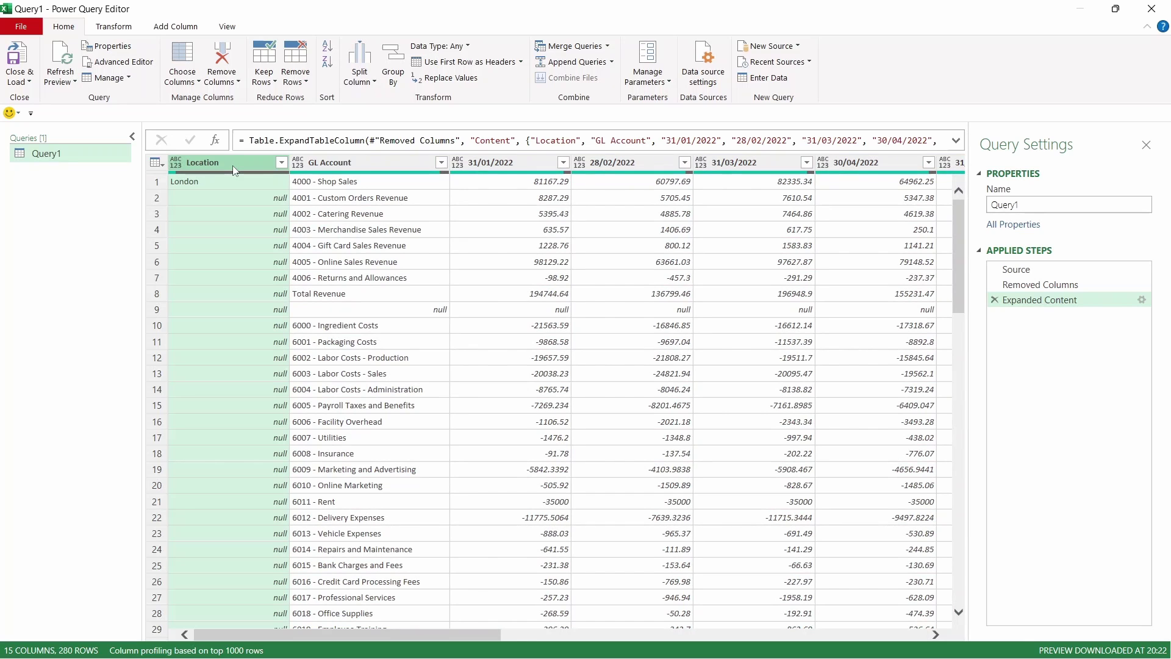
click(122, 29)
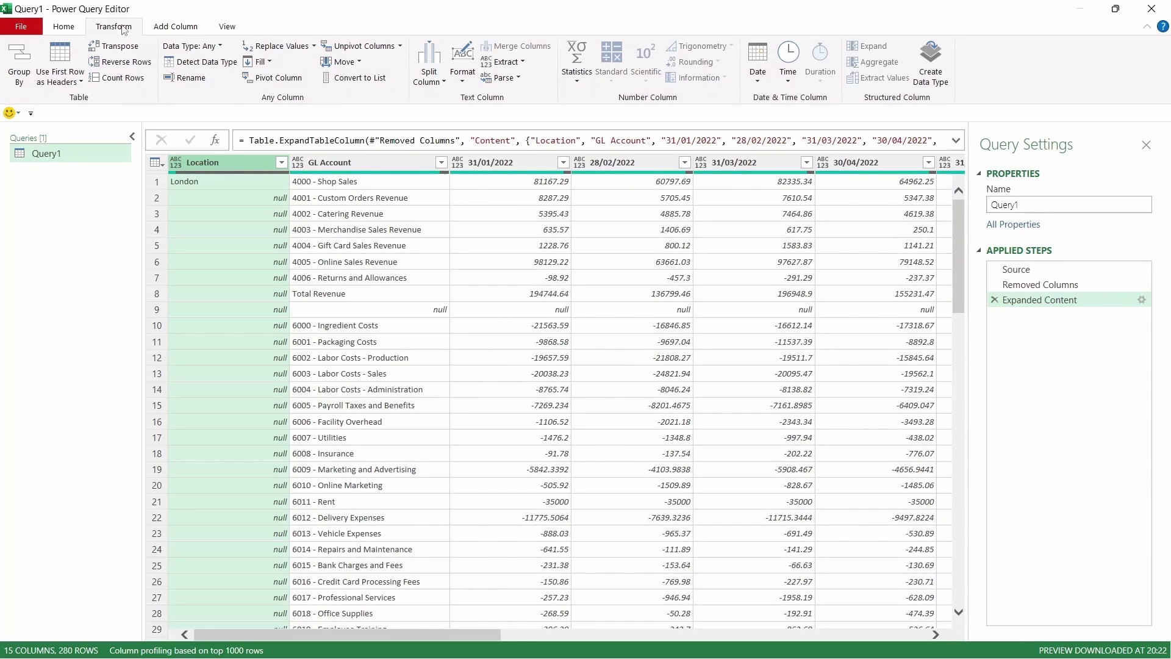
click(269, 62)
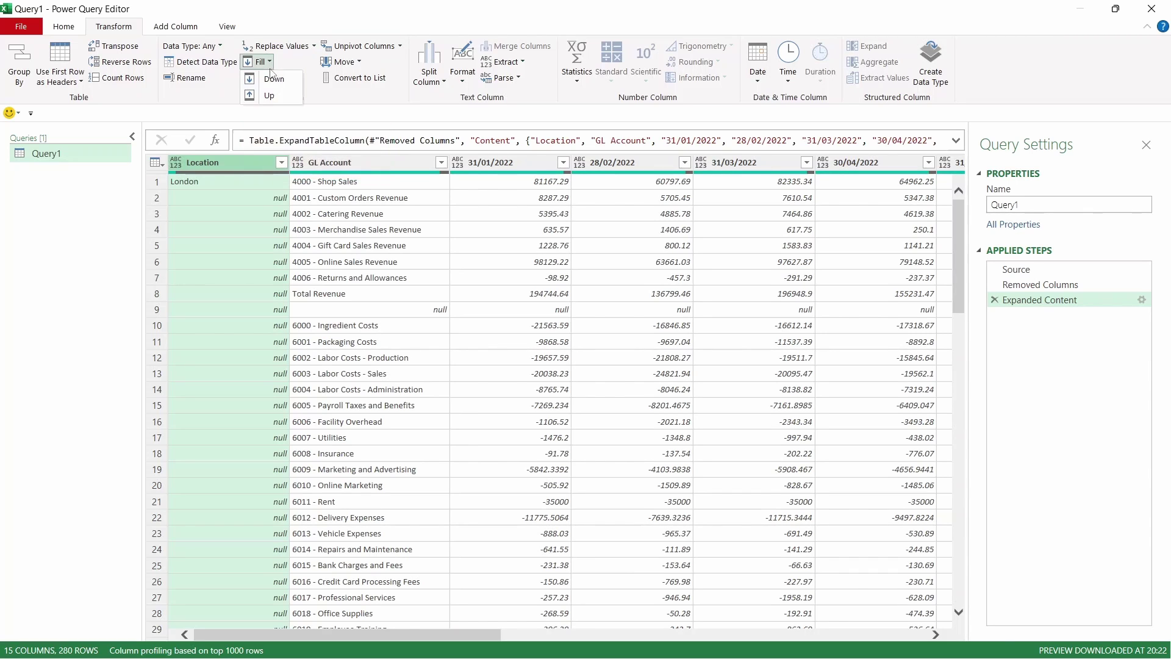
click(273, 79)
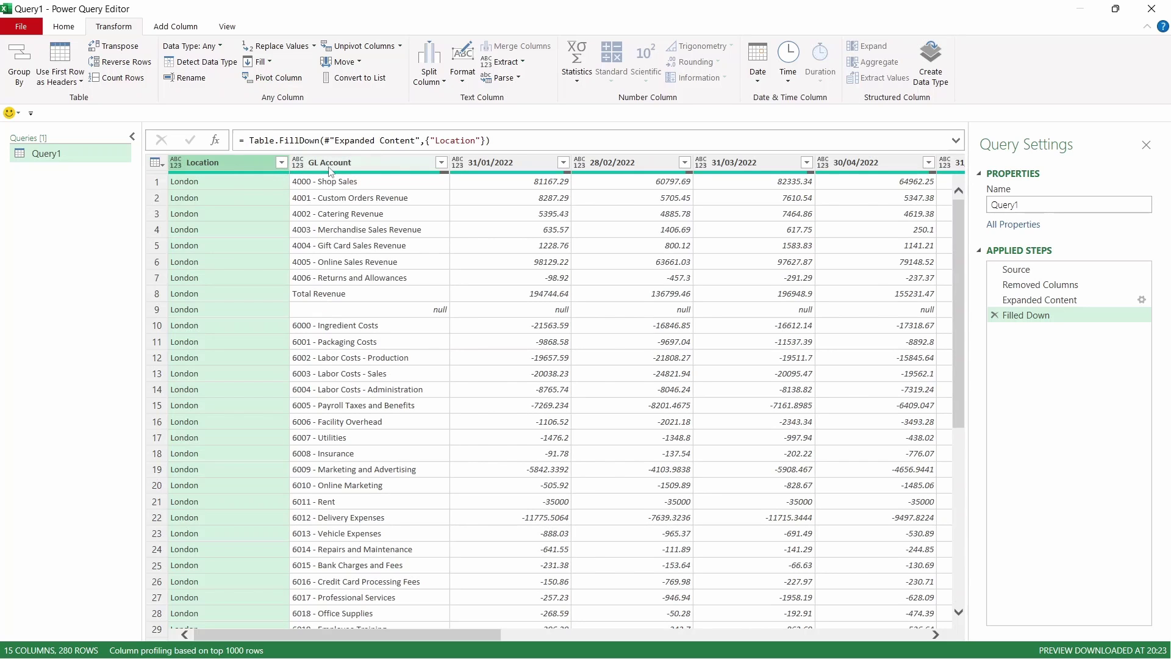
click(331, 162)
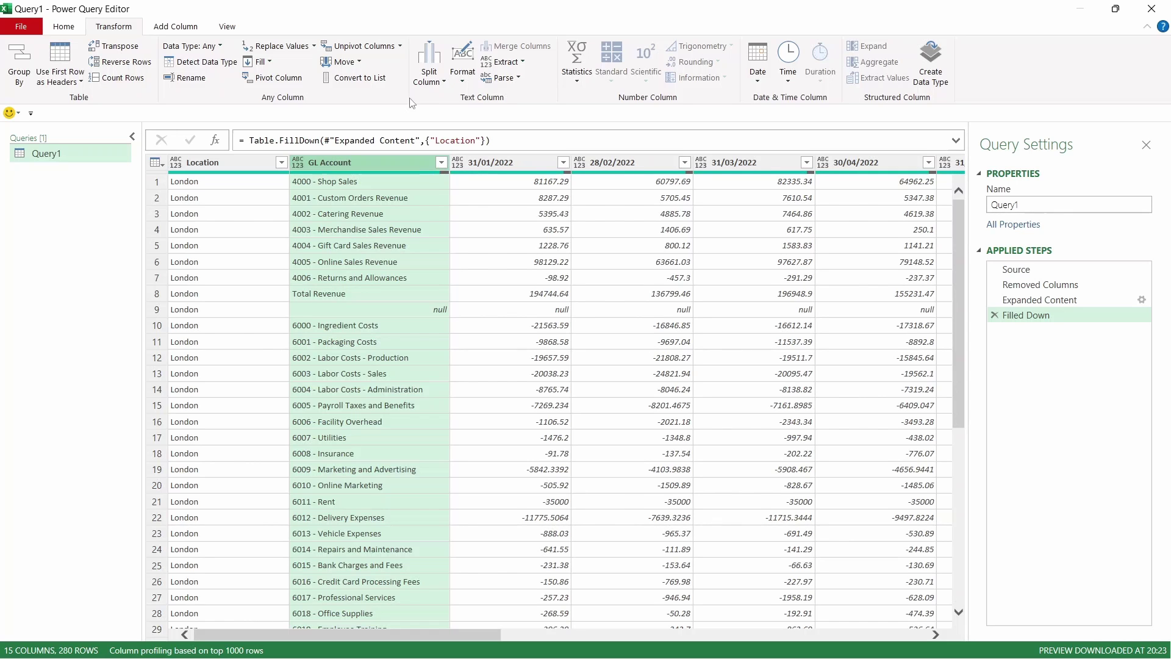
click(443, 83)
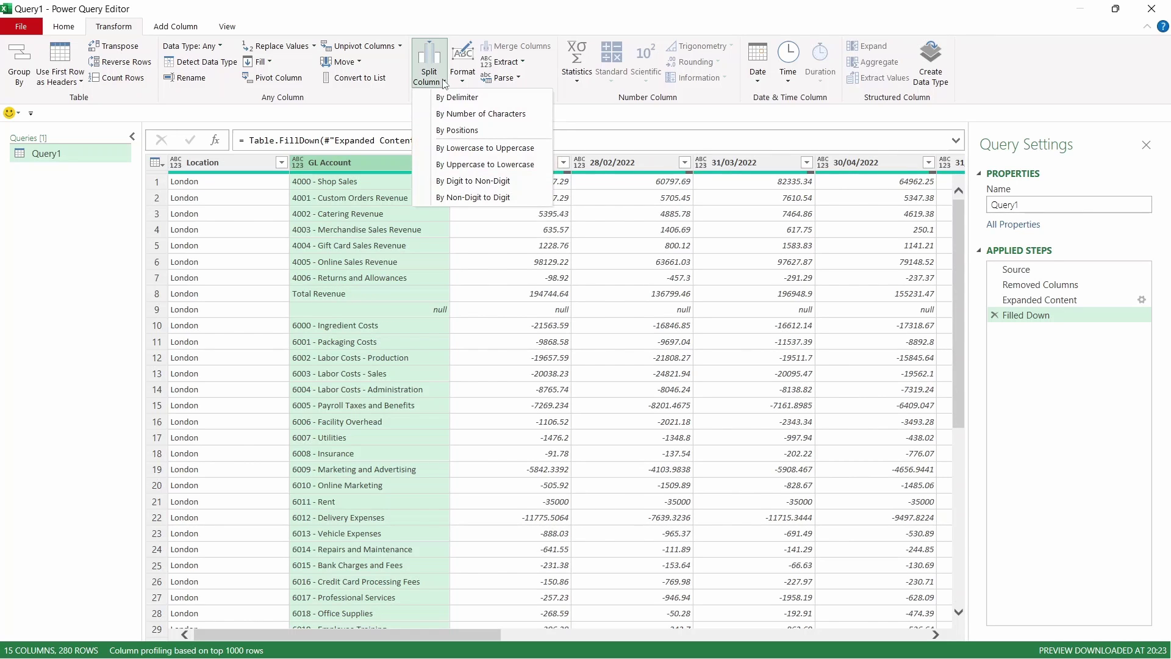
Split GL Account by digit to non-digit into columns GL Account and GL Description.
click(520, 181)
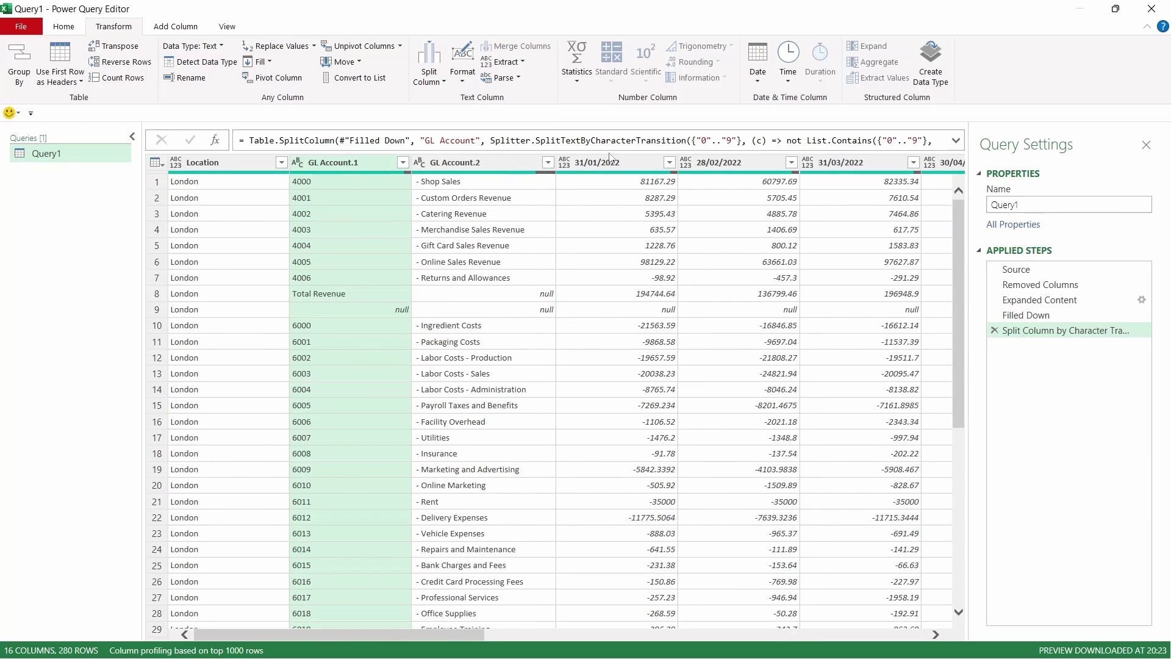
click(955, 141)
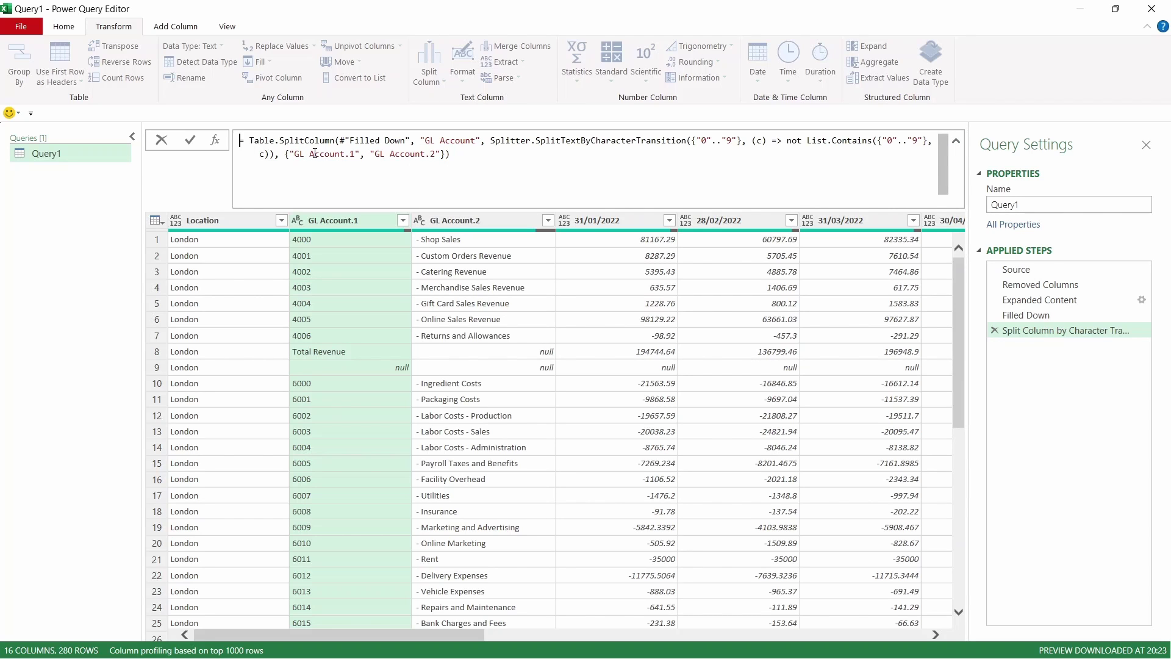
drag(345, 154, 356, 154)
key(BackSpace)
drag(419, 154, 383, 154)
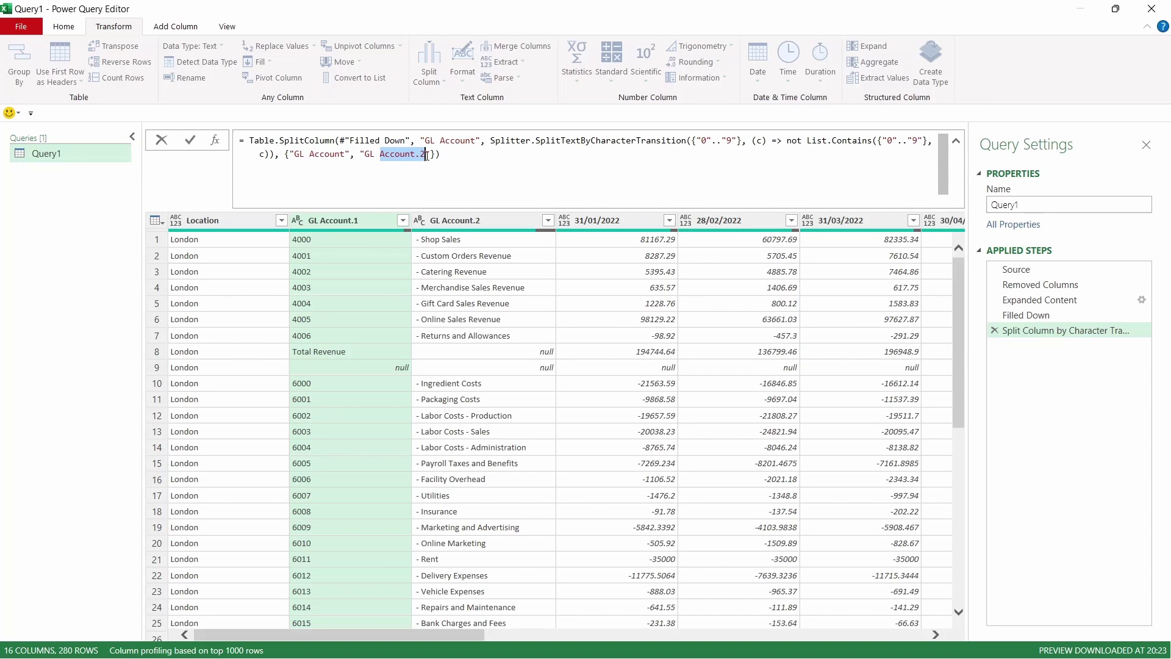
text(Descripti)
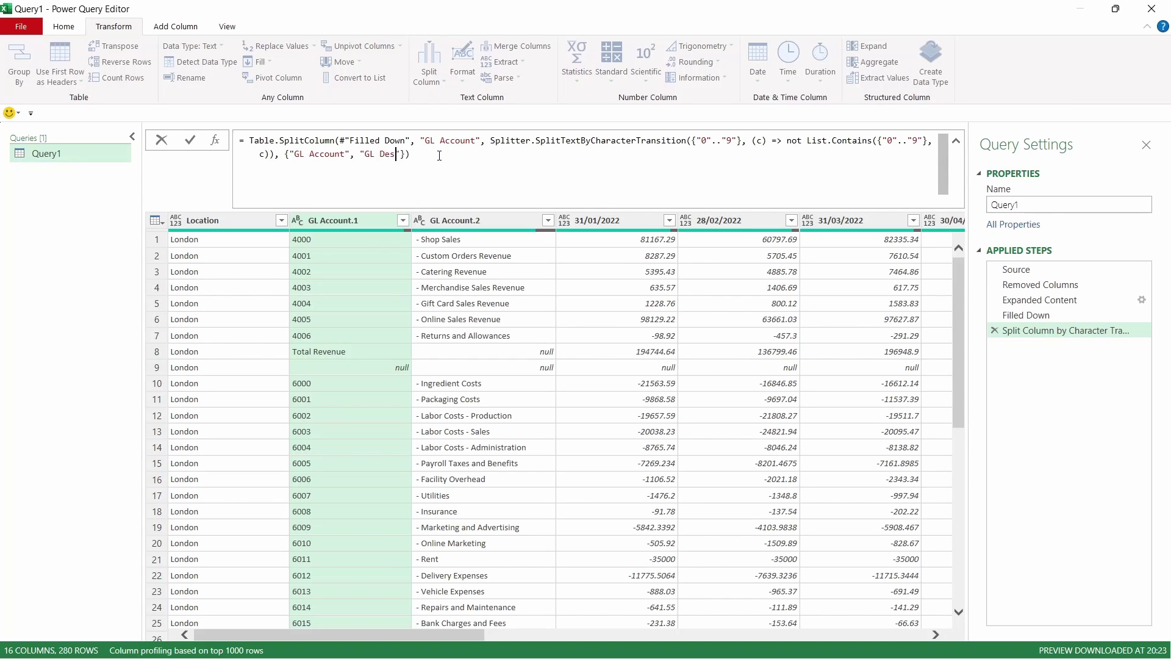
text(on)
key(Return)
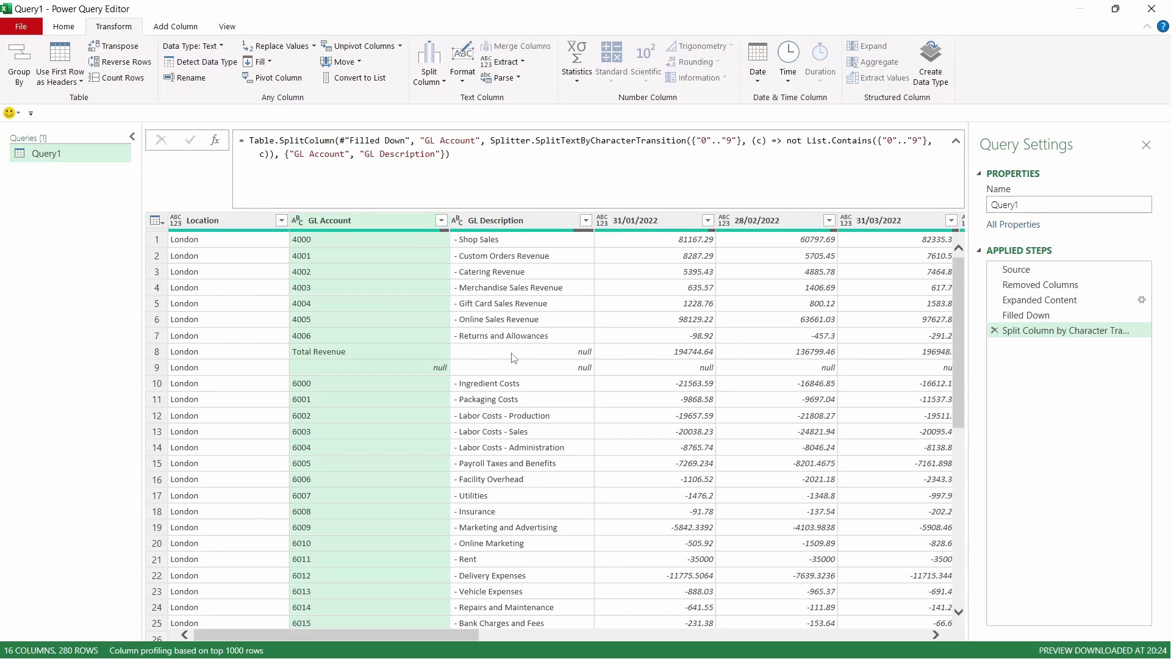
click(586, 221)
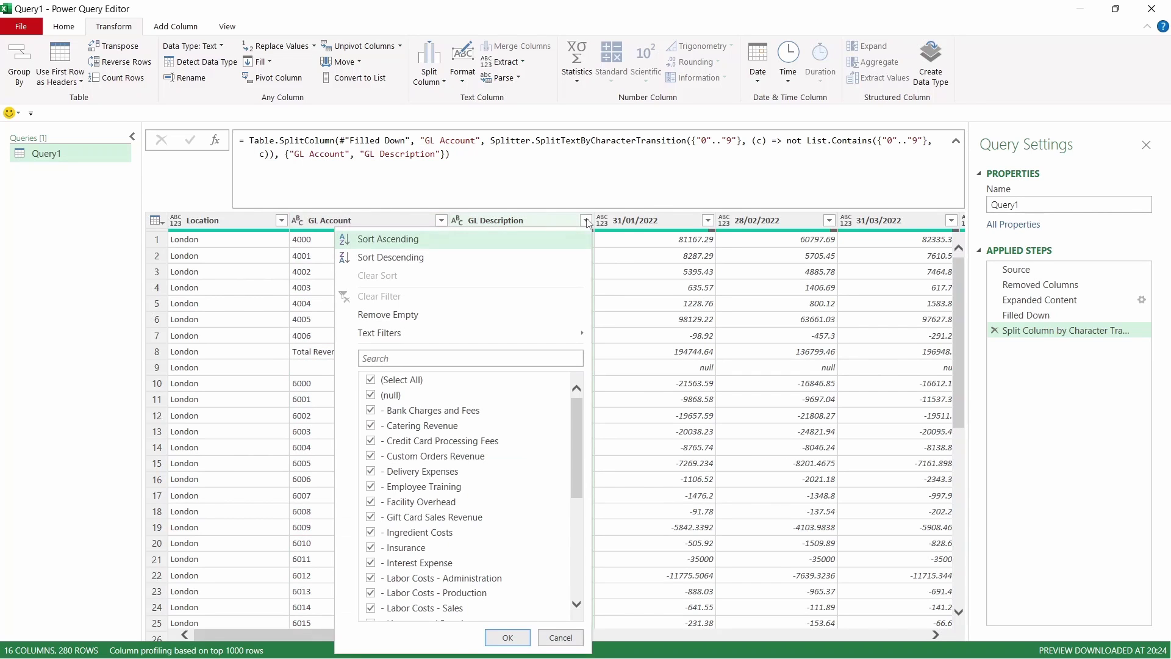
Filter out (null) GL Description rows, leaving 240 rows.
click(388, 397)
click(503, 637)
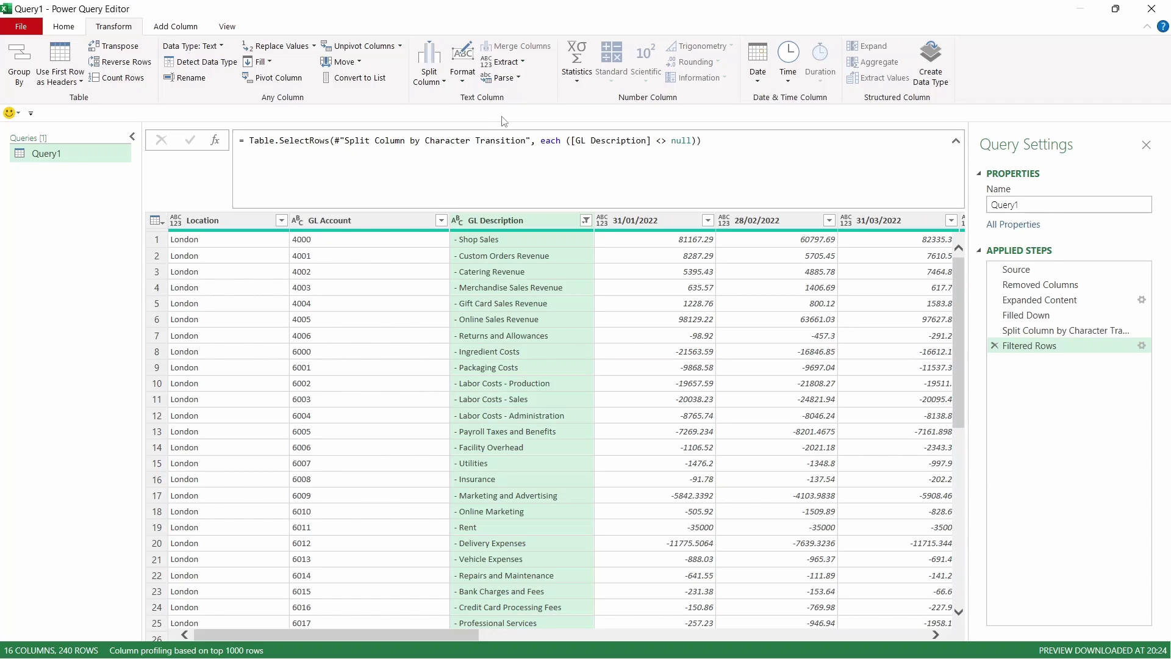
click(511, 63)
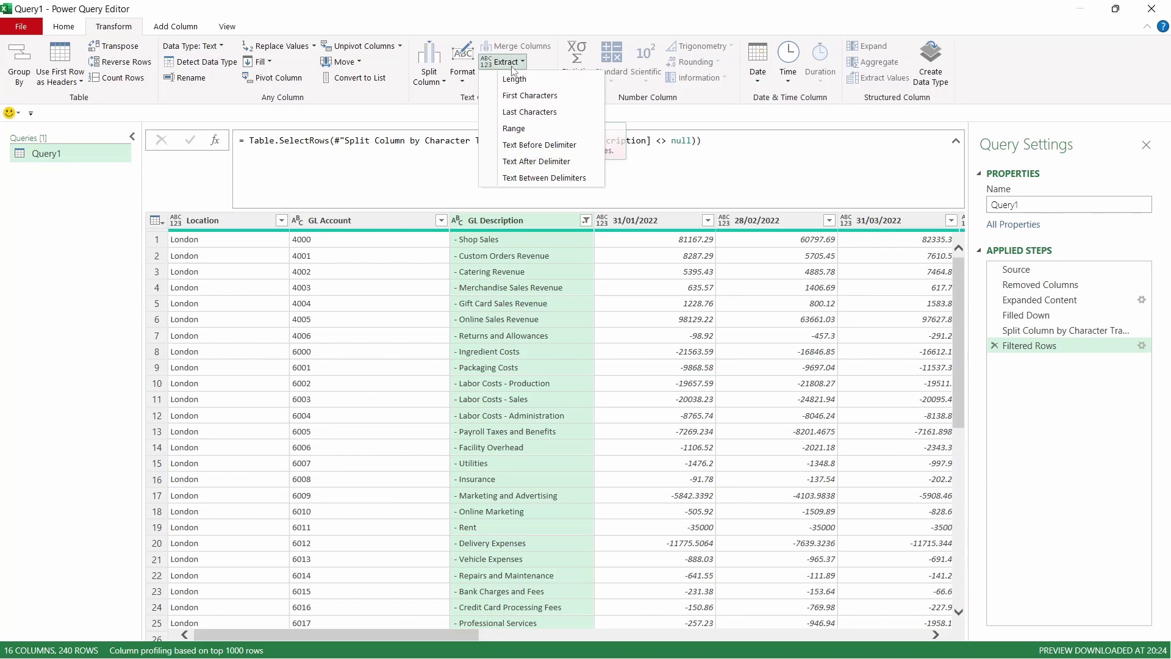
Keep GL Description text after the "- " delimiter, giving labels like Shop Sales.
click(556, 168)
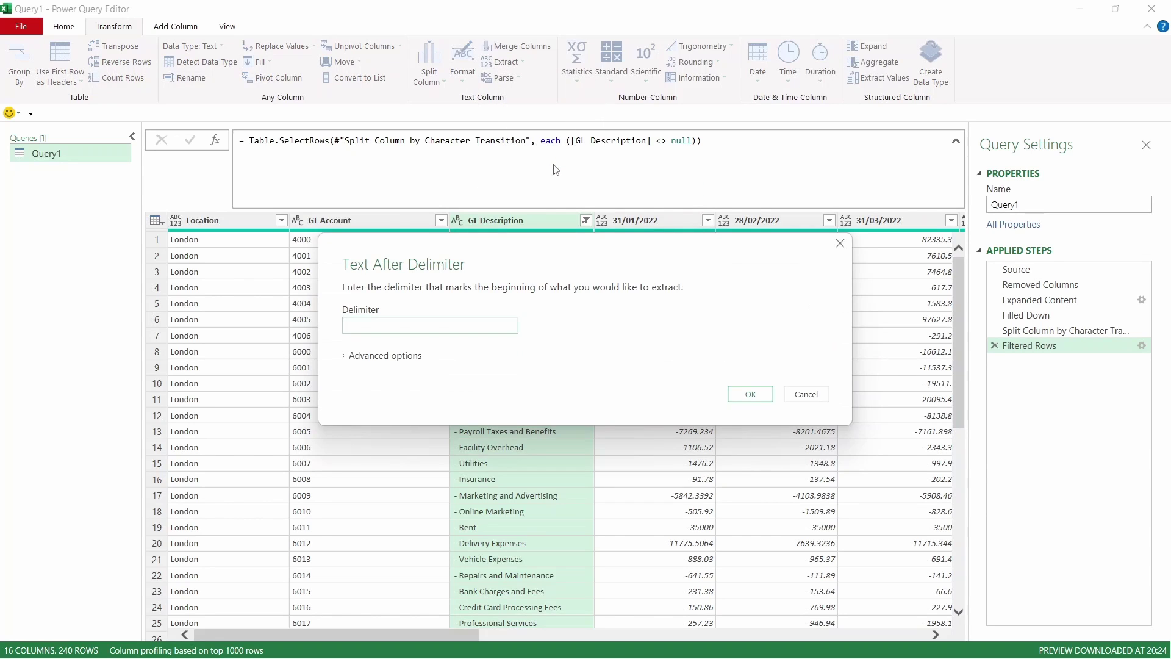
text(-)
click(736, 394)
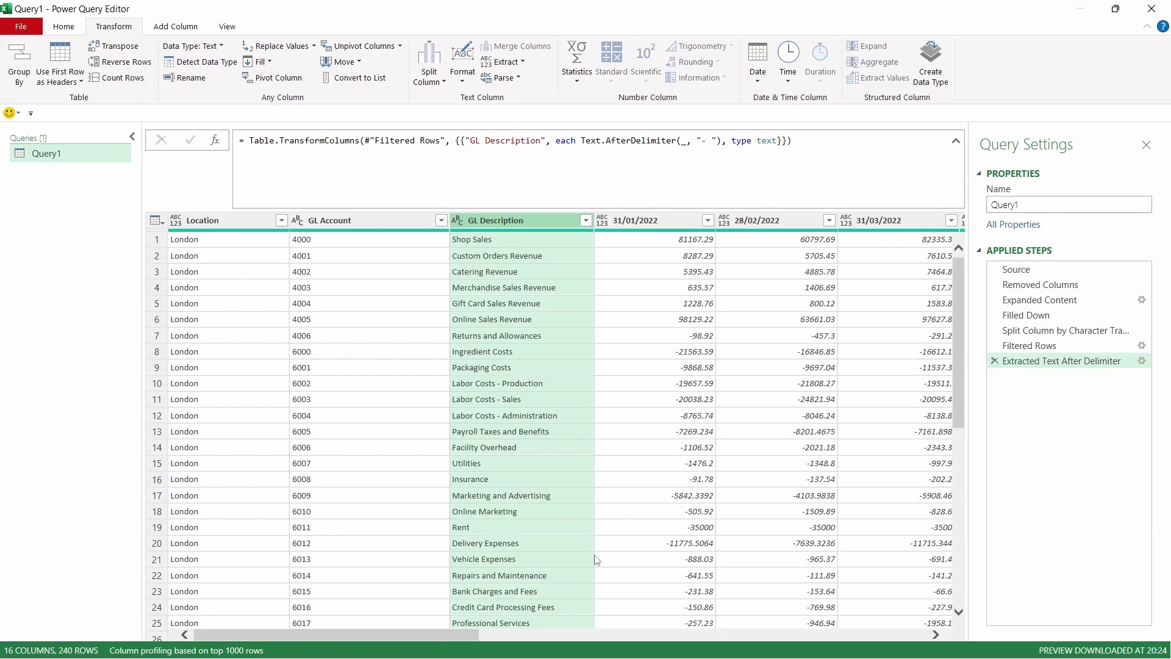
Remove the Total column, leaving 15 columns across 240 rows.
drag(433, 638, 904, 623)
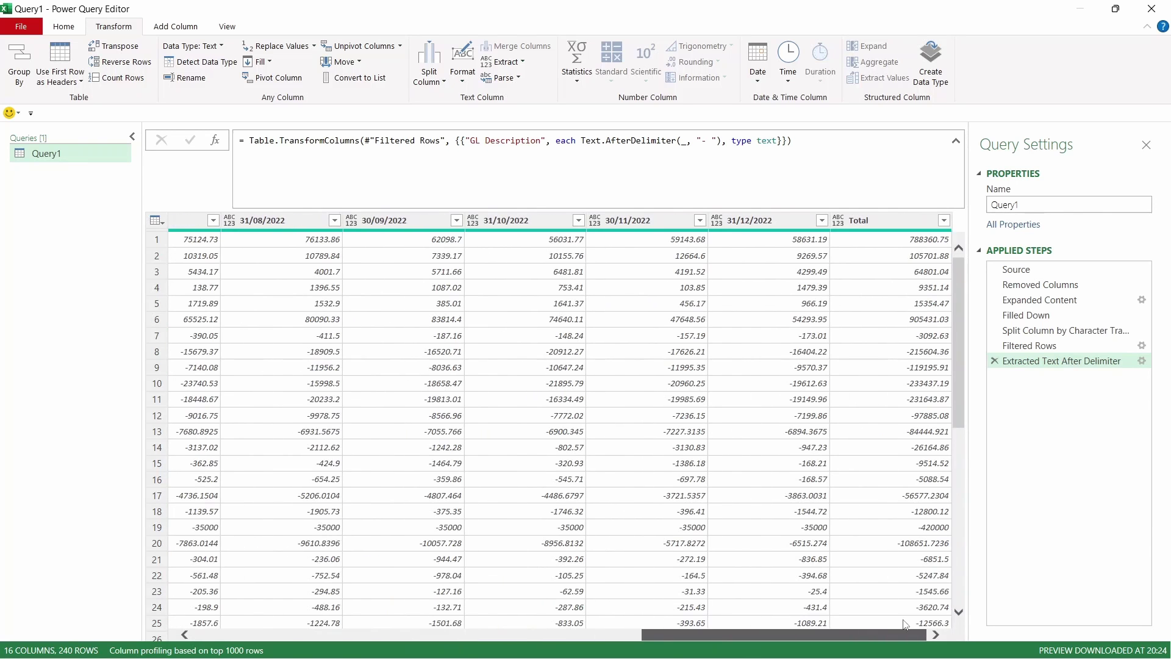
click(890, 222)
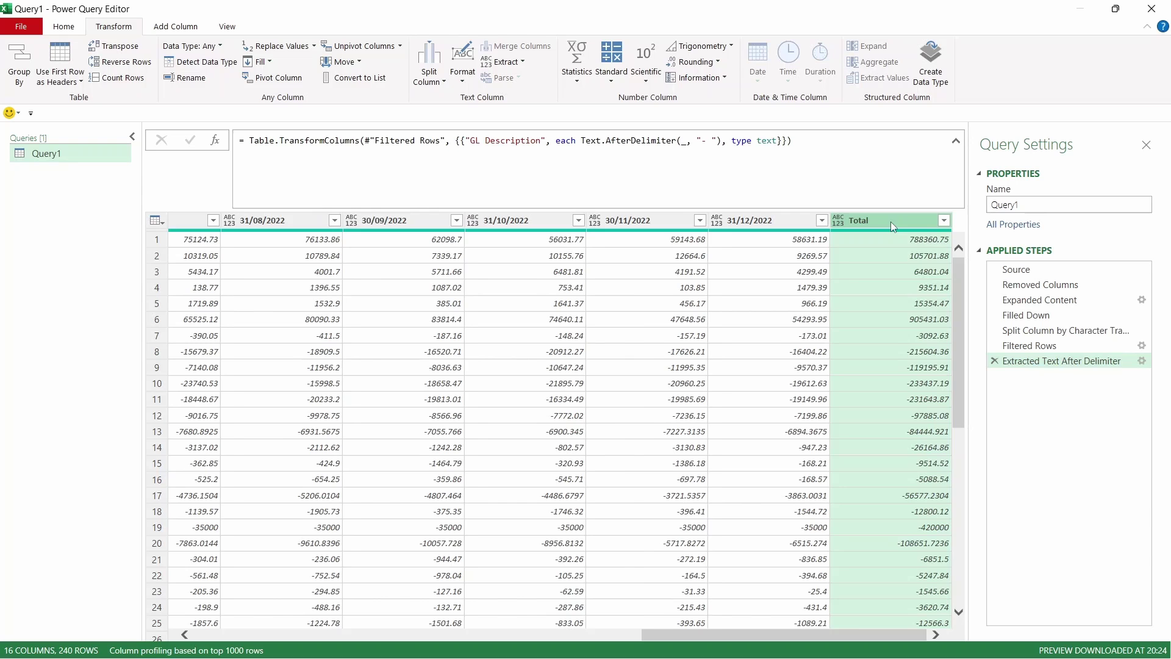
key(Delete)
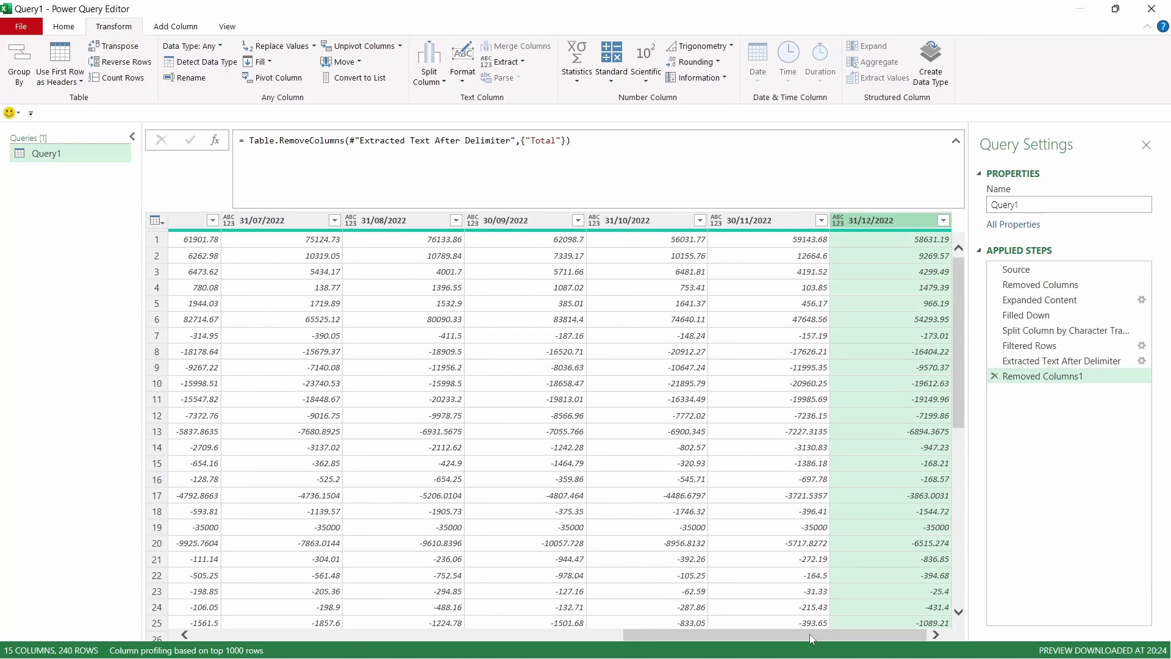
drag(813, 635, 363, 656)
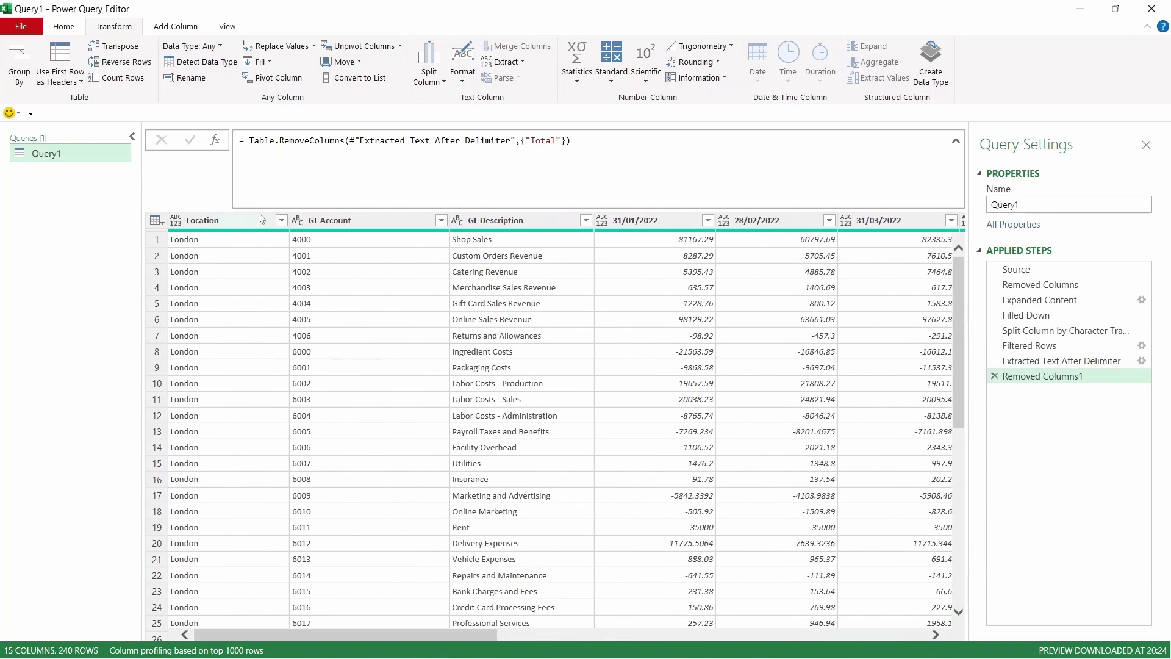
Unpivot the month columns, keeping Location, GL Account and GL Description fixed.
click(231, 218)
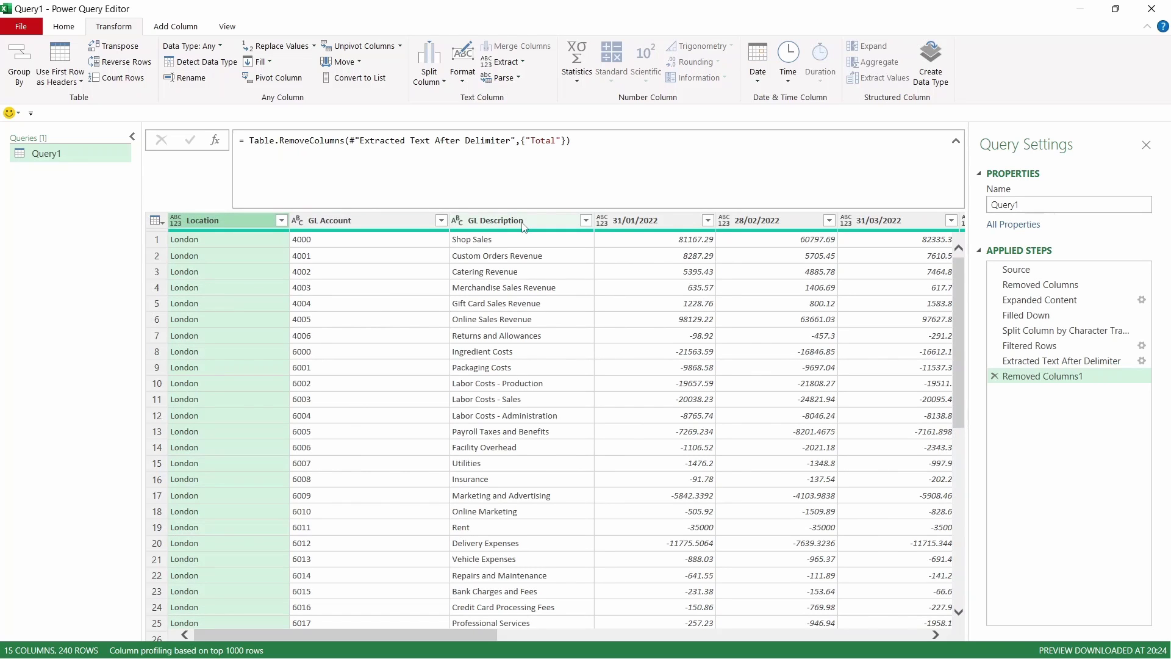
ctrl+click(367, 223)
ctrl+click(494, 221)
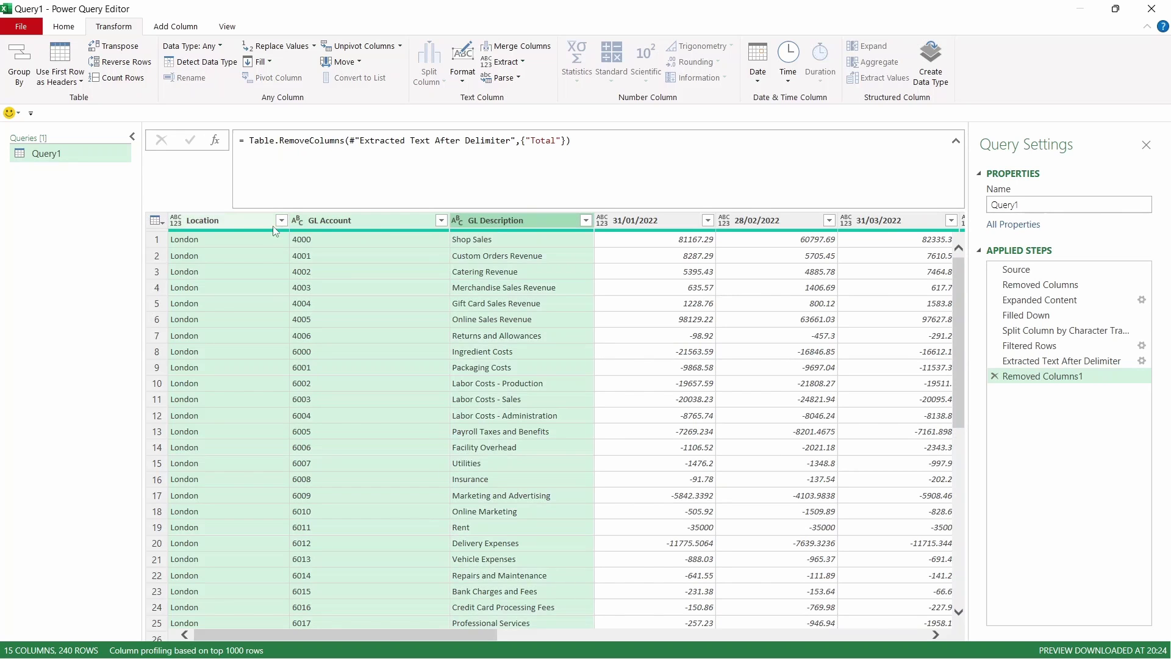
click(238, 222)
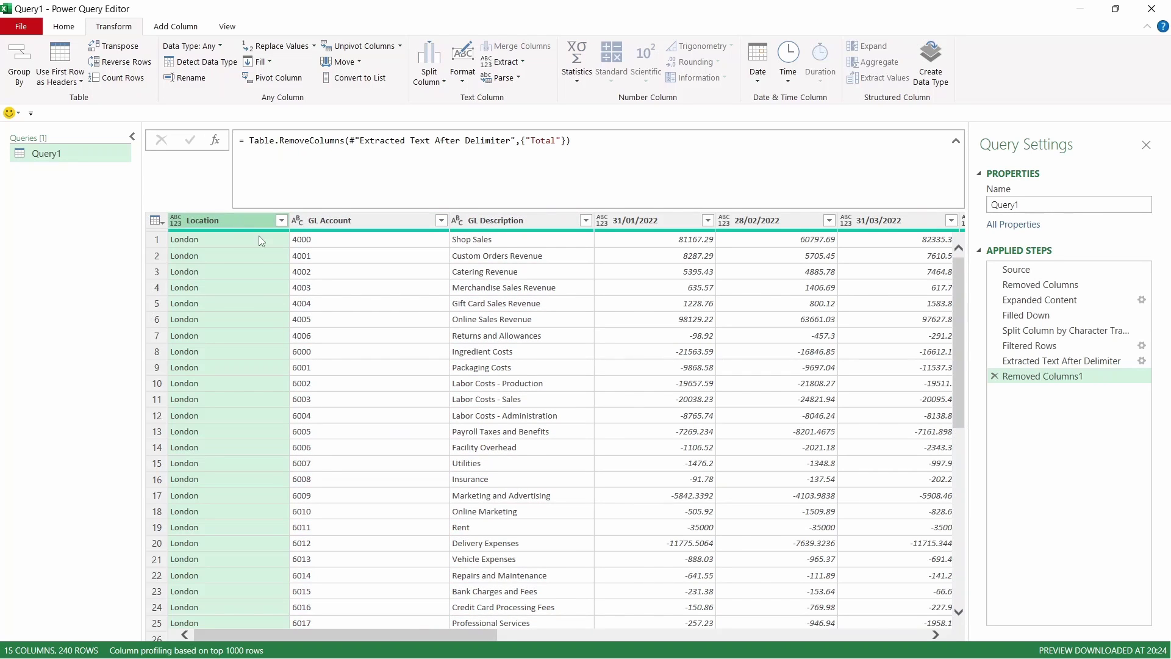
shift+click(551, 221)
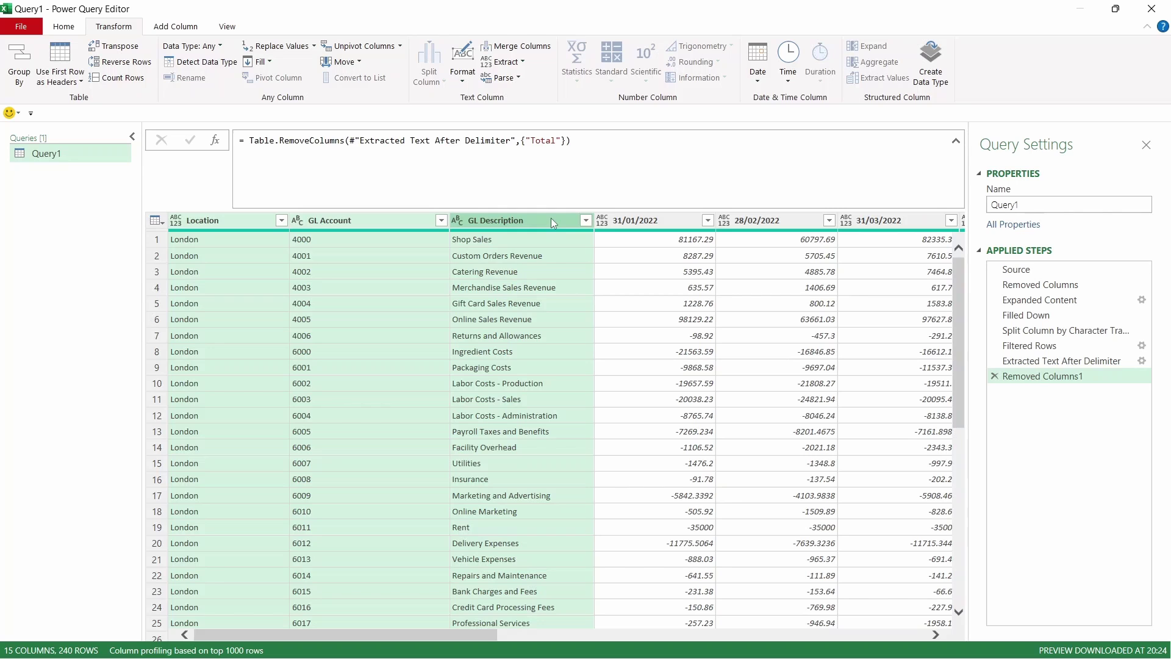
right_click(552, 222)
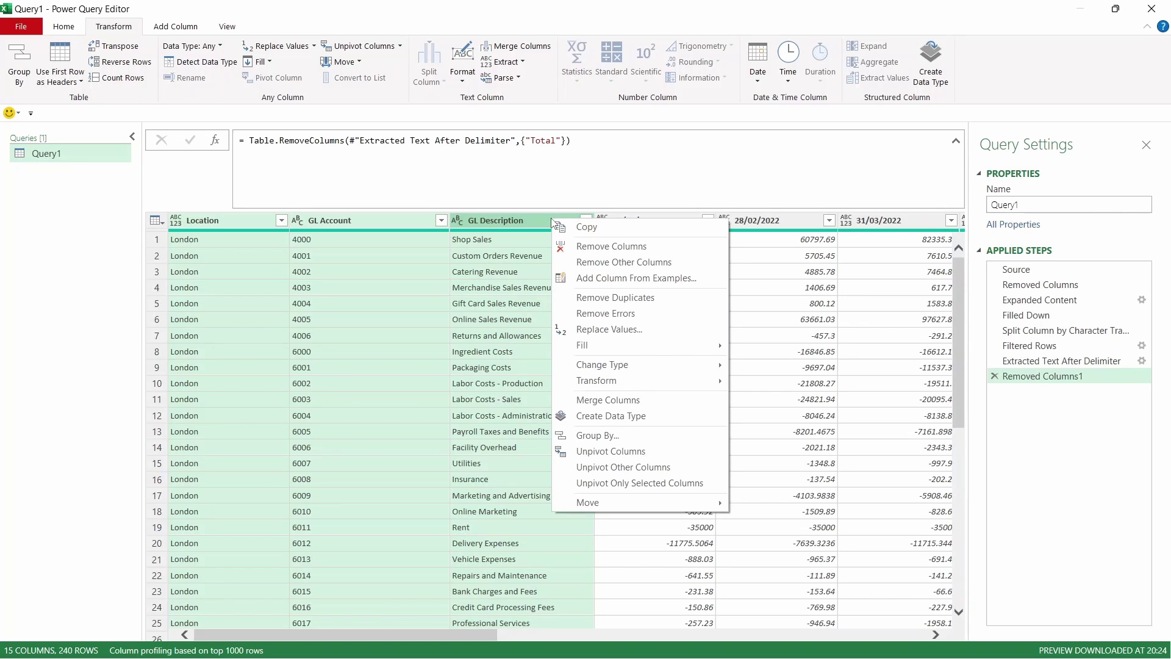
click(704, 472)
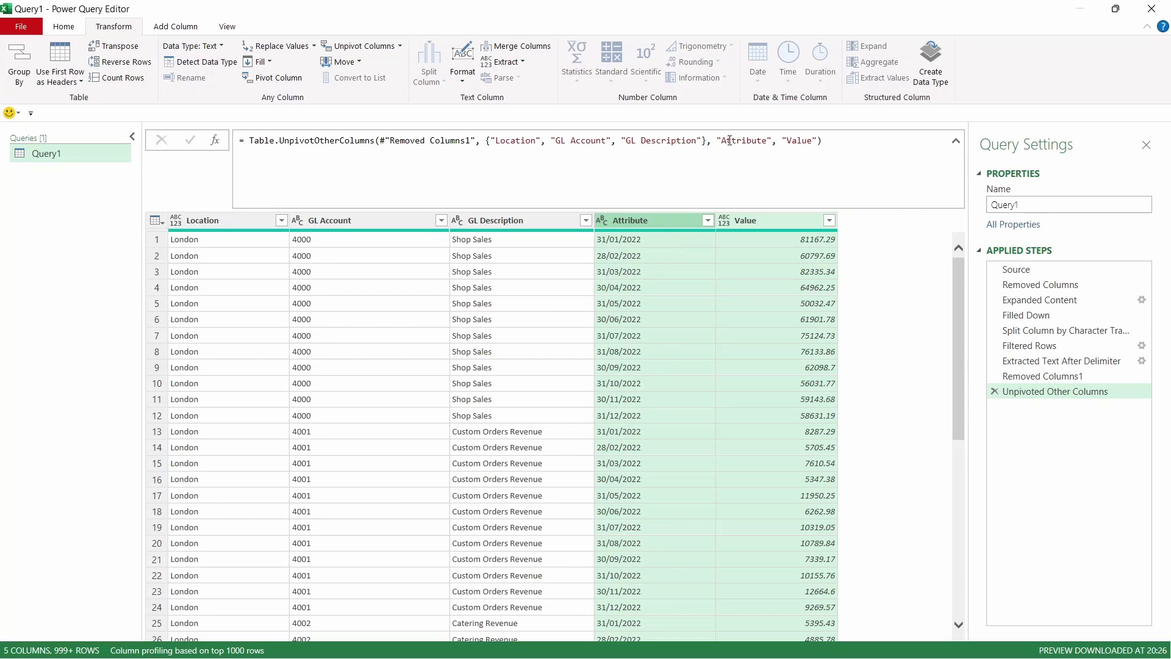
Rename the Attribute column to Month in the formula bar.
drag(722, 140, 767, 140)
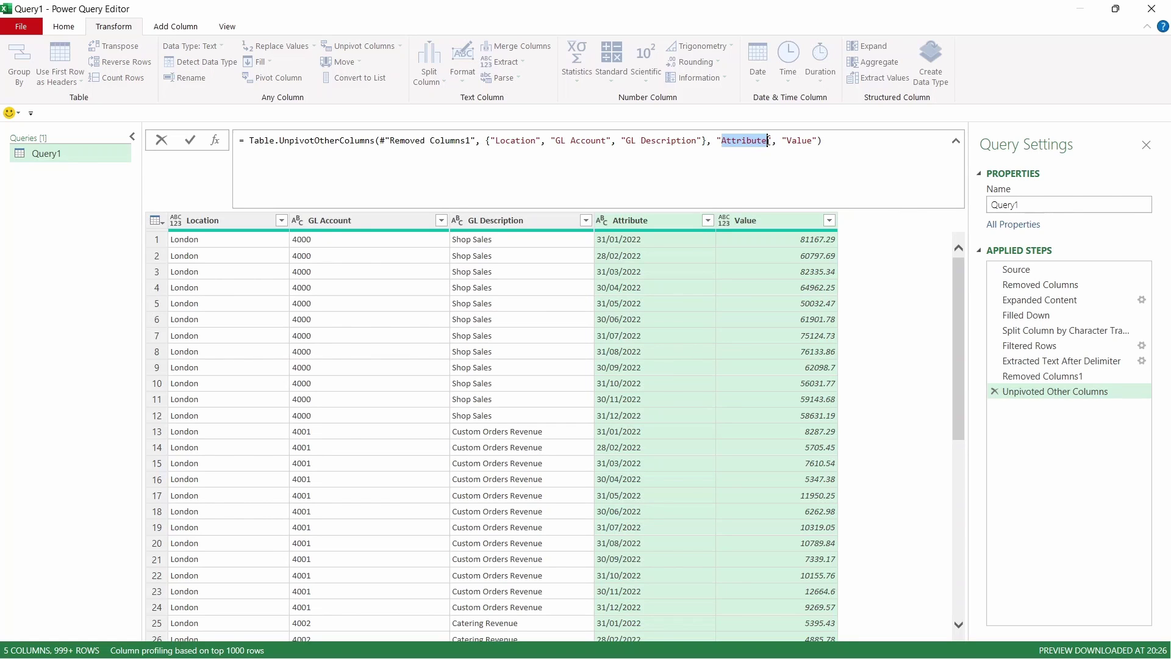
text(Month)
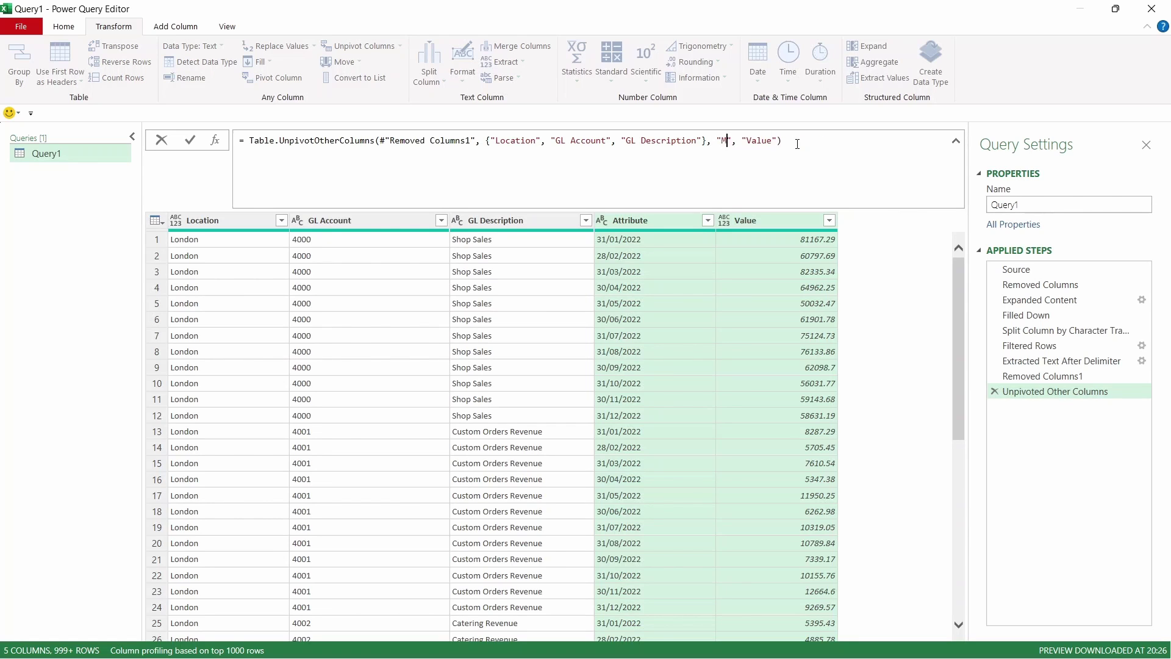
key(Return)
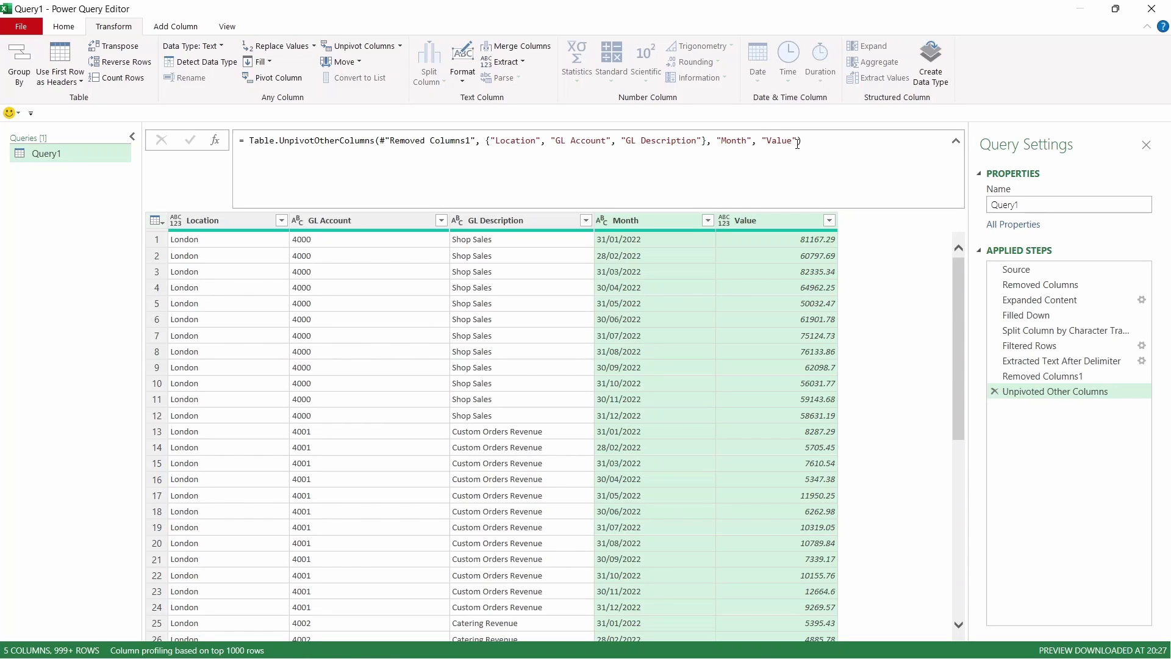
click(487, 273)
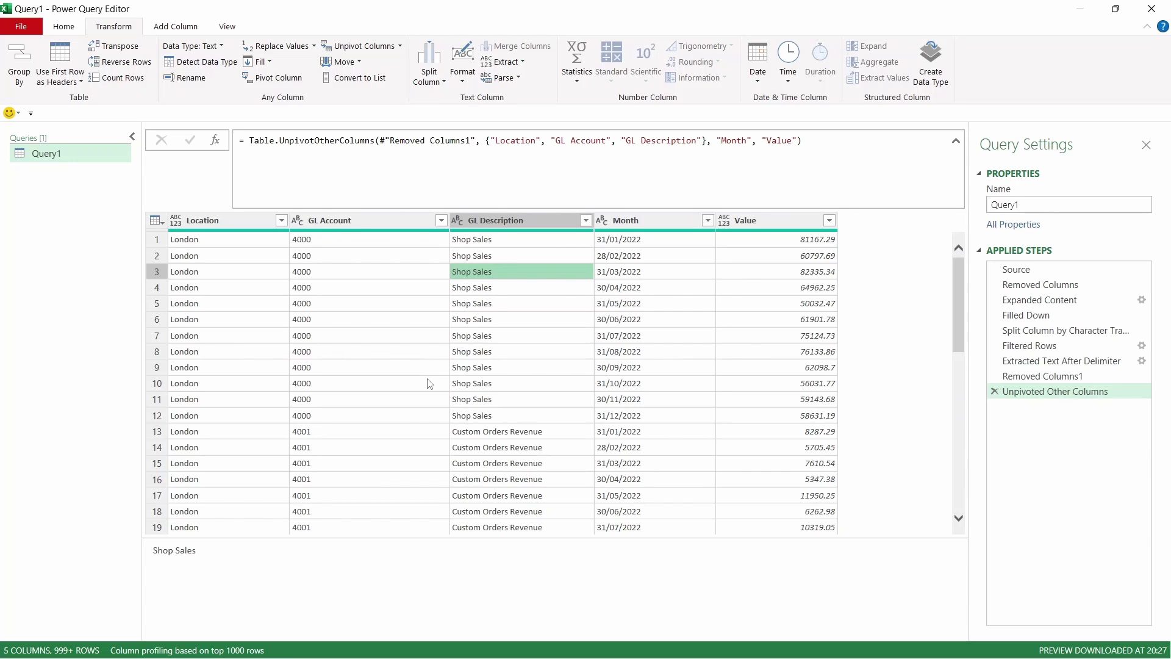
Add custom column GL Type: if Text.Start([GL Account],1) = "4" then "Revenue" else "Cost".
click(170, 29)
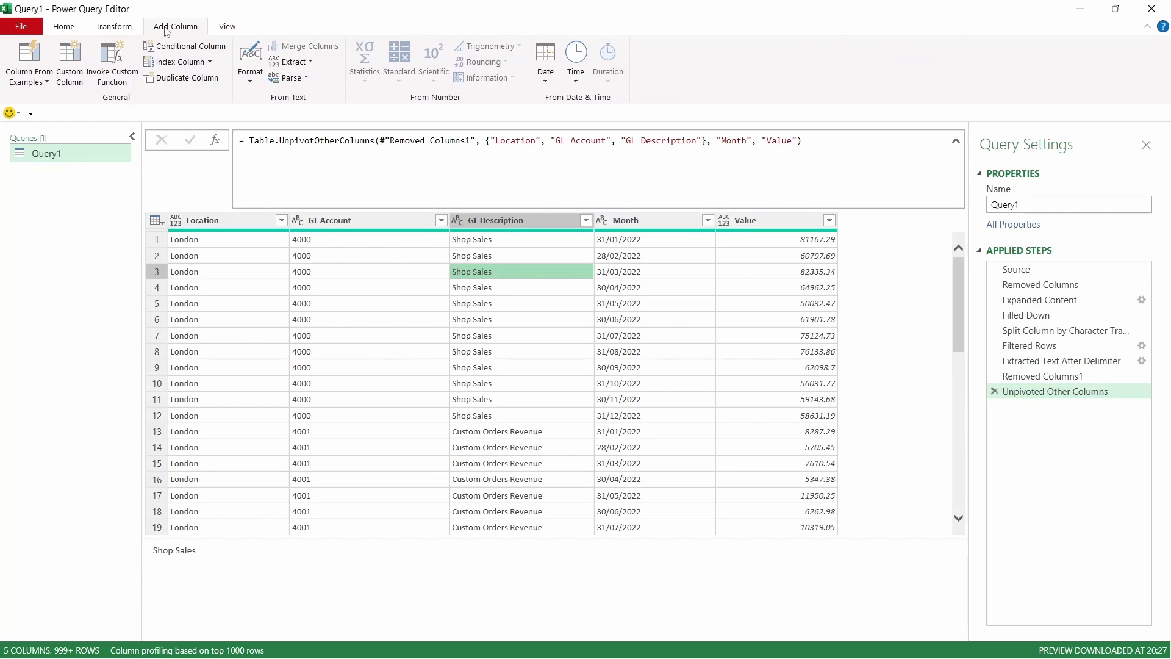
click(72, 63)
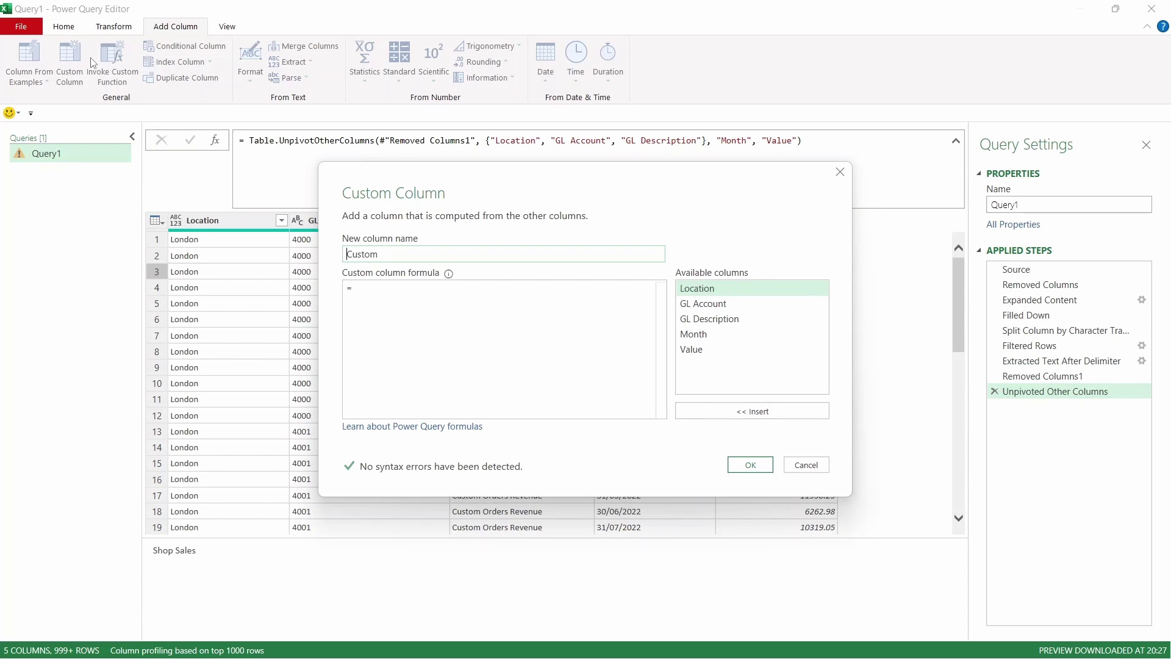
text(GL Type)
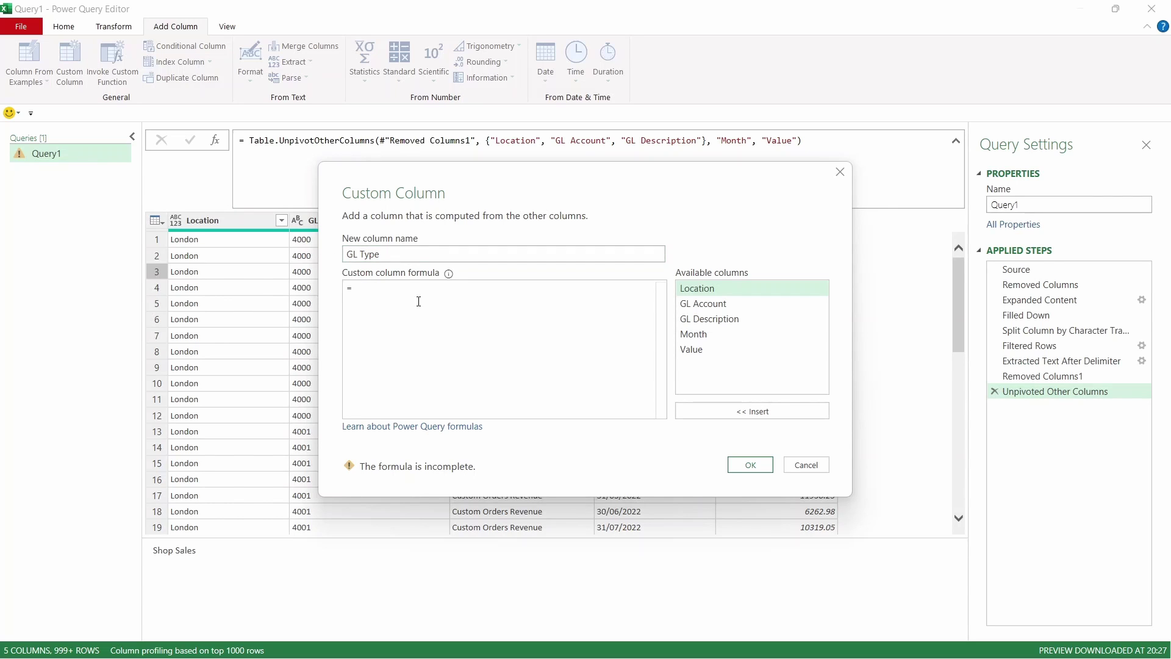
drag(521, 182, 603, 259)
click(565, 371)
text(if)
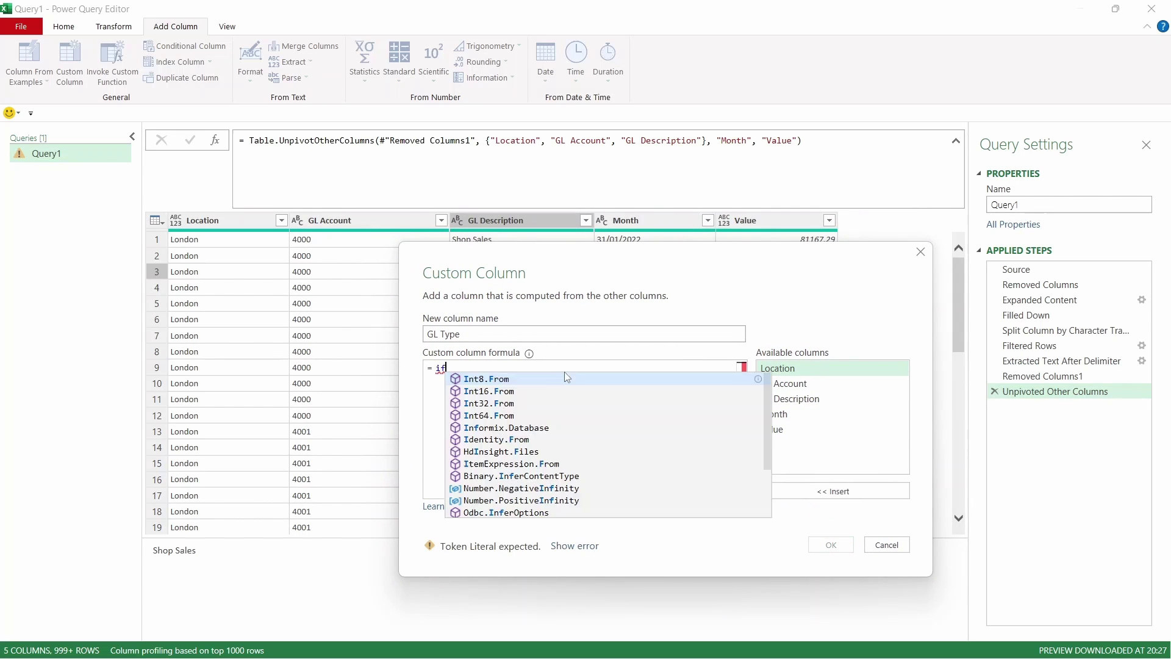
text( T)
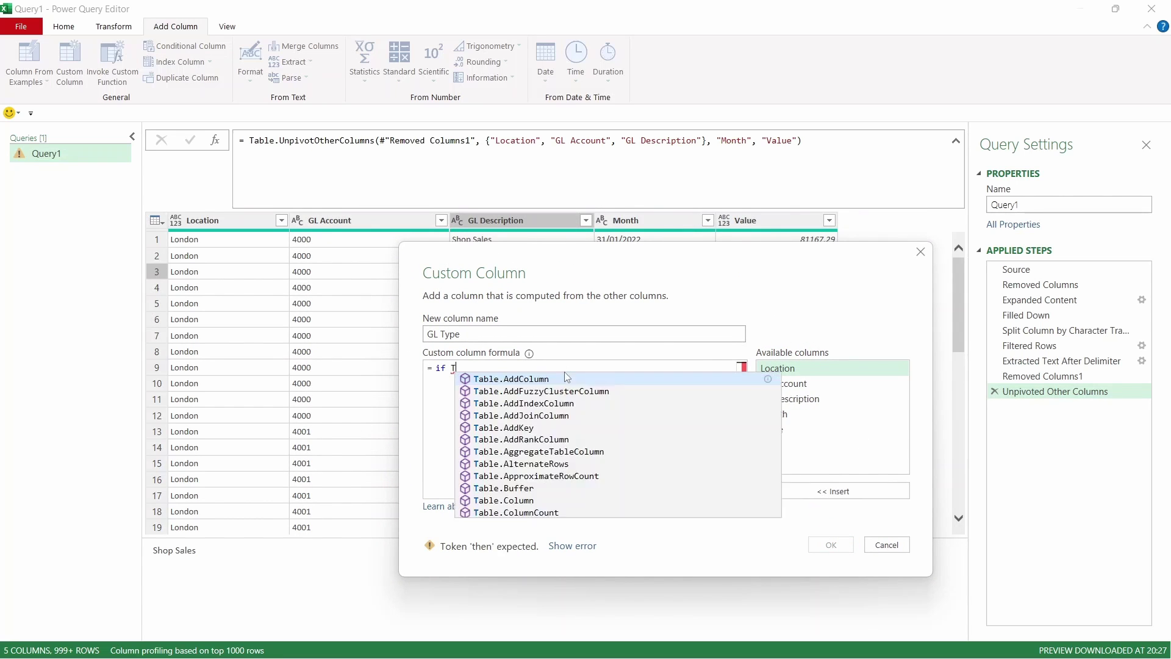
text(ext.Start)
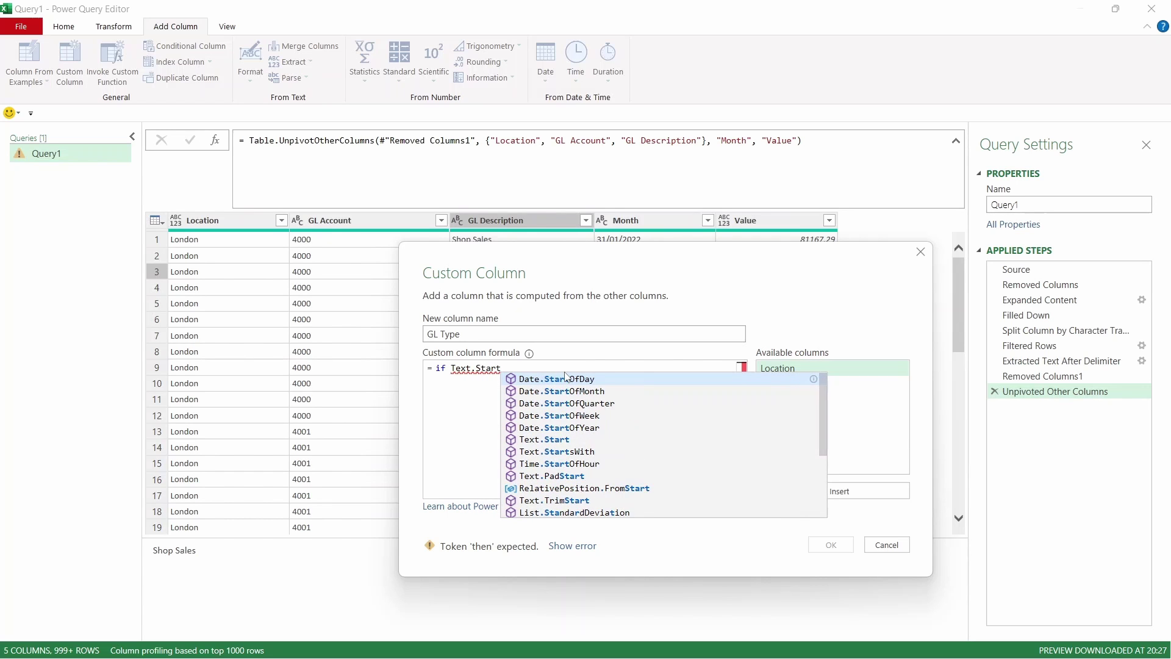
text(()
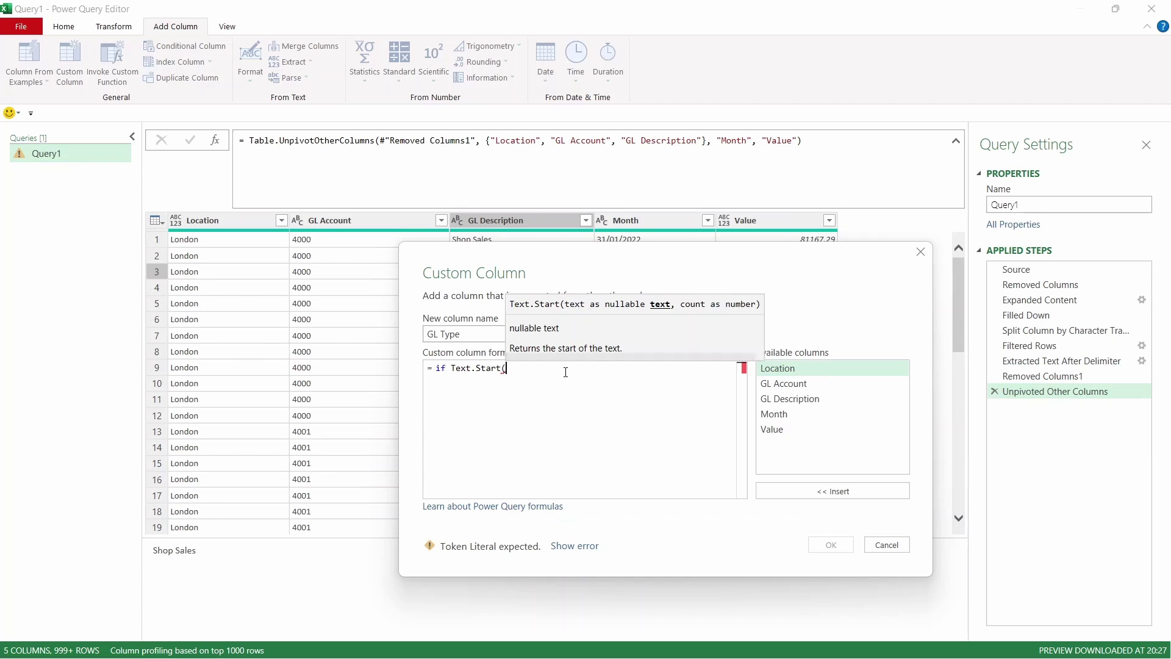
double_click(792, 385)
text(,)
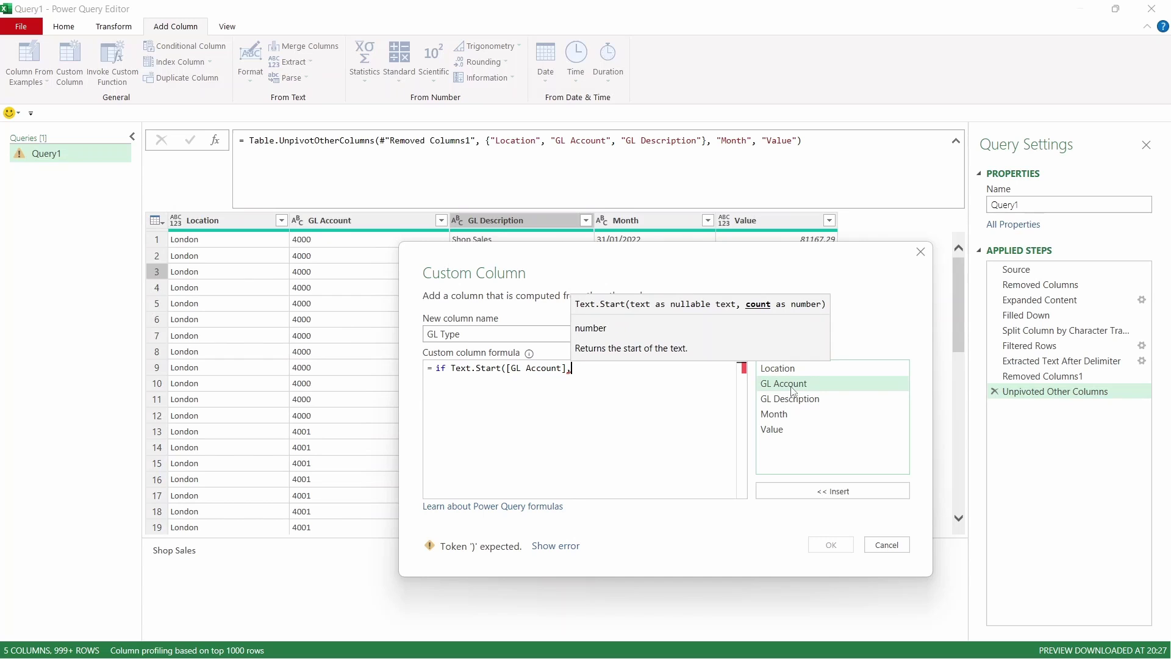
text( 1))
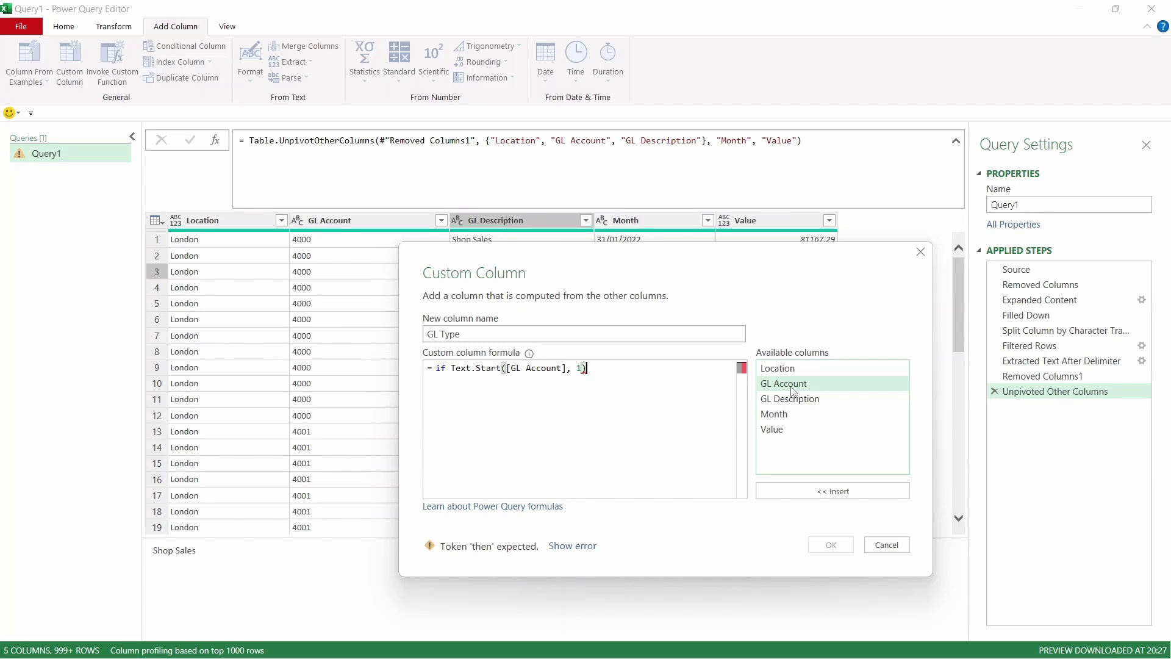
text(=)
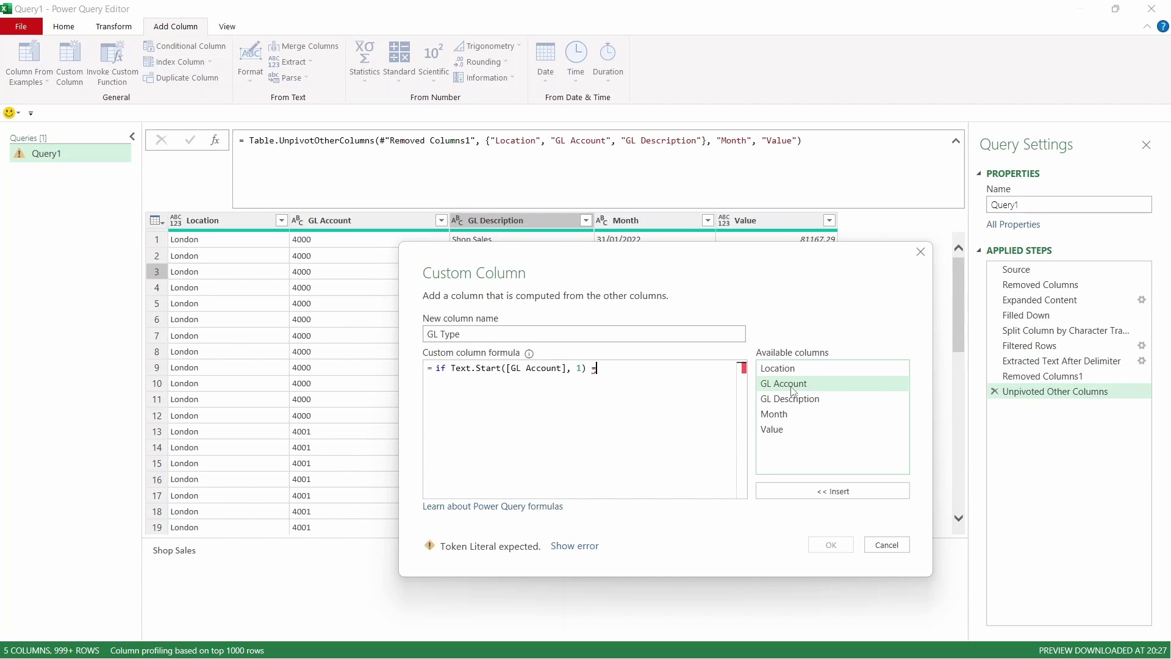
text( "4)
text(then "Revenue")
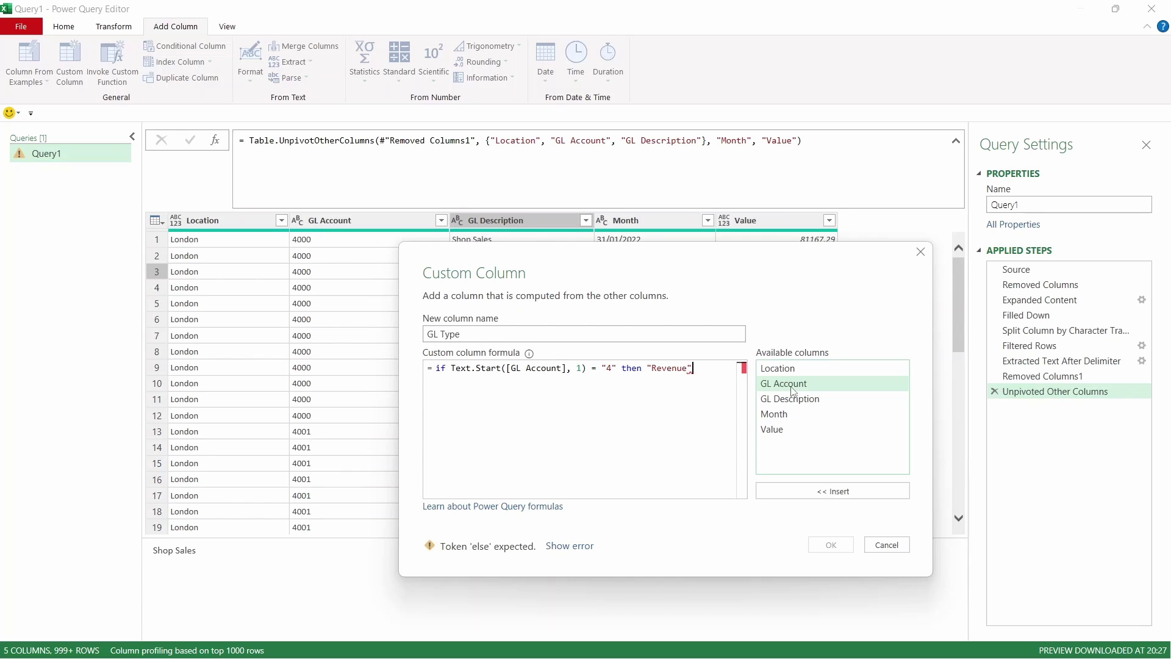
text( else "Co)
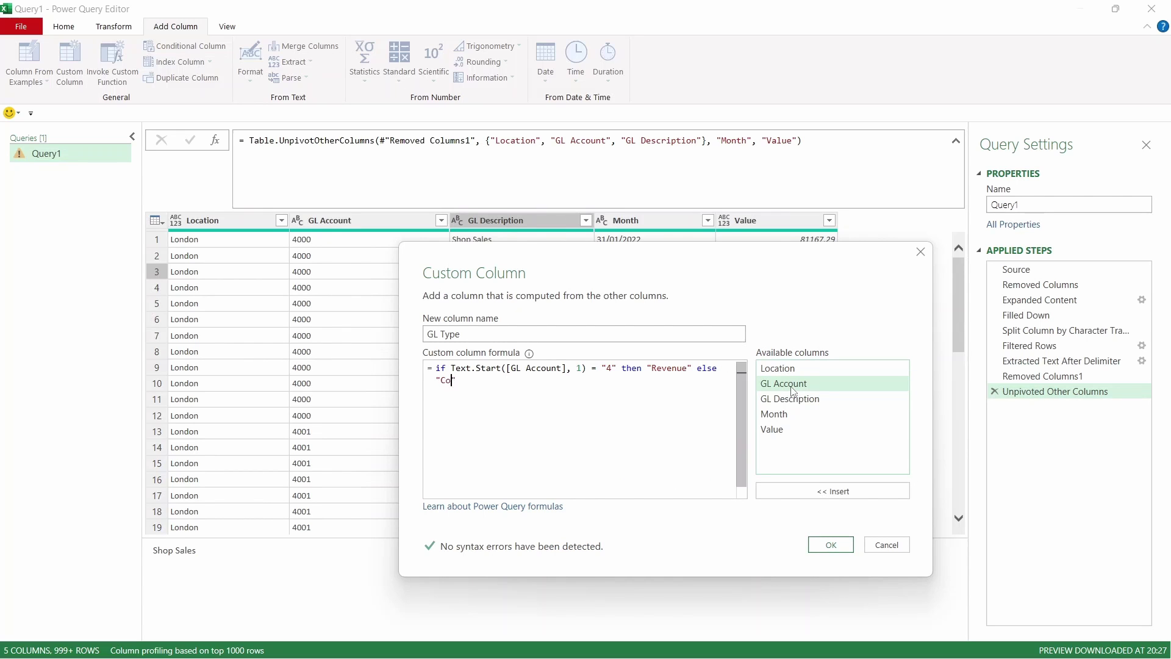
text(st)
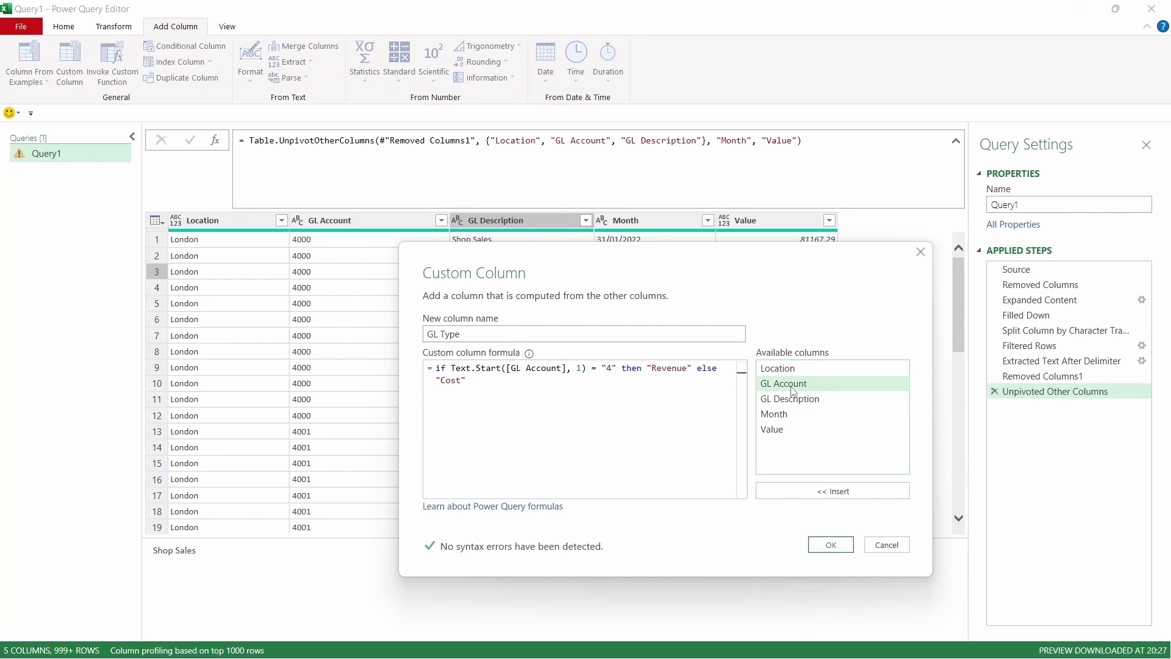
click(831, 544)
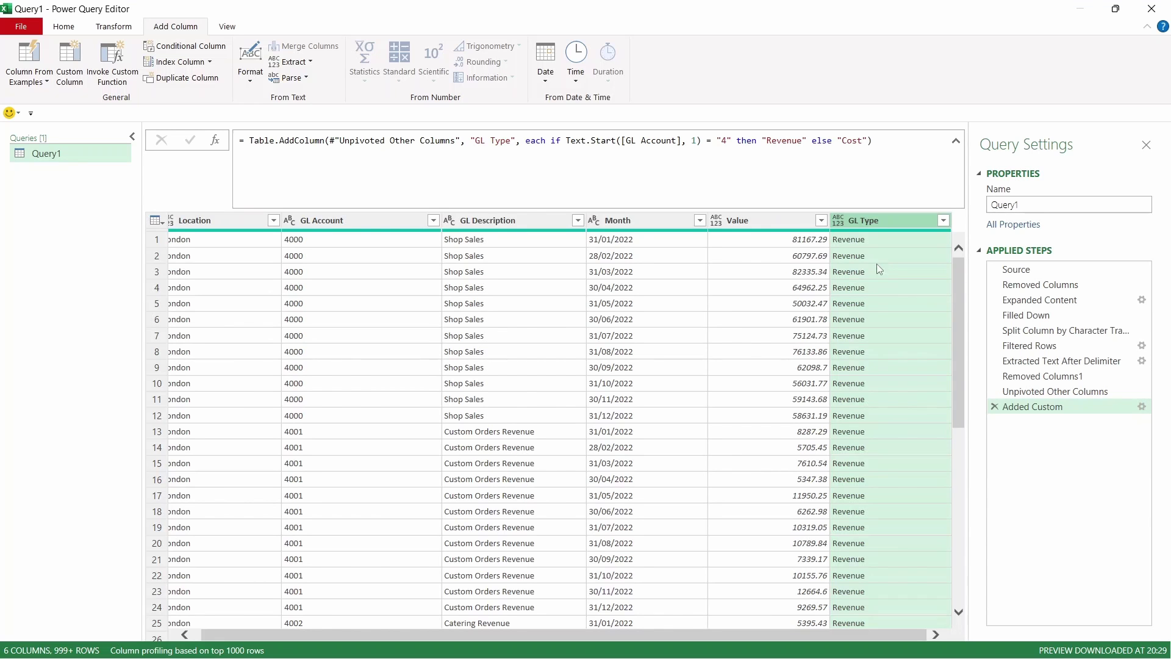
scroll(876, 263, down, 13)
scroll(876, 277, down, 12)
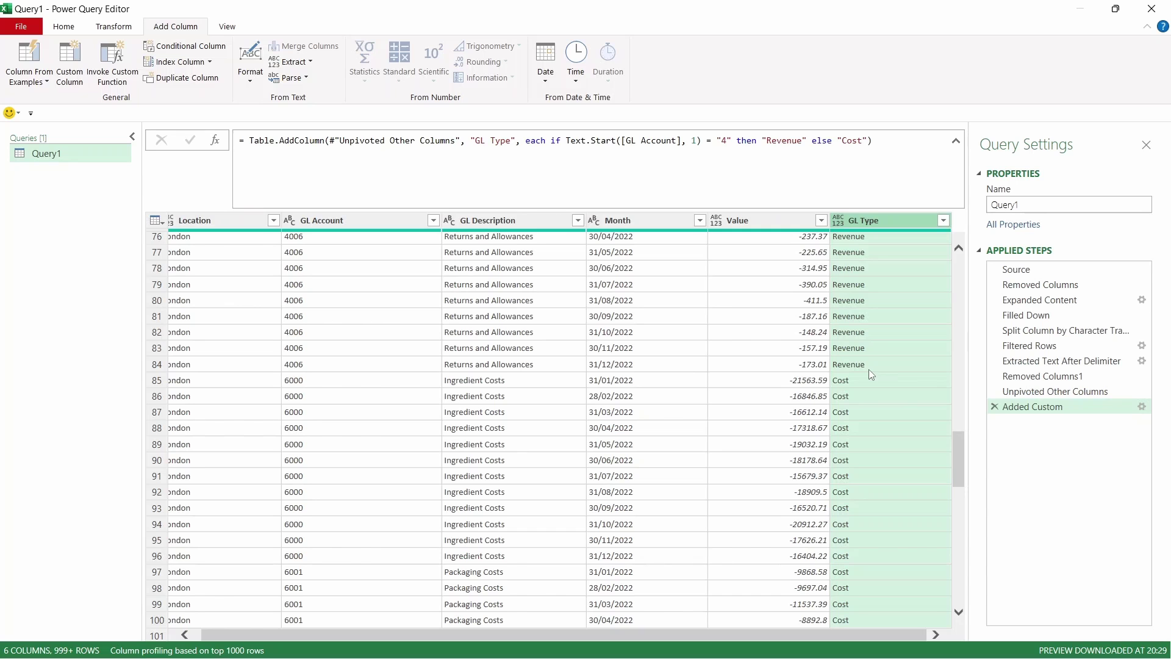
scroll(868, 368, up, 20)
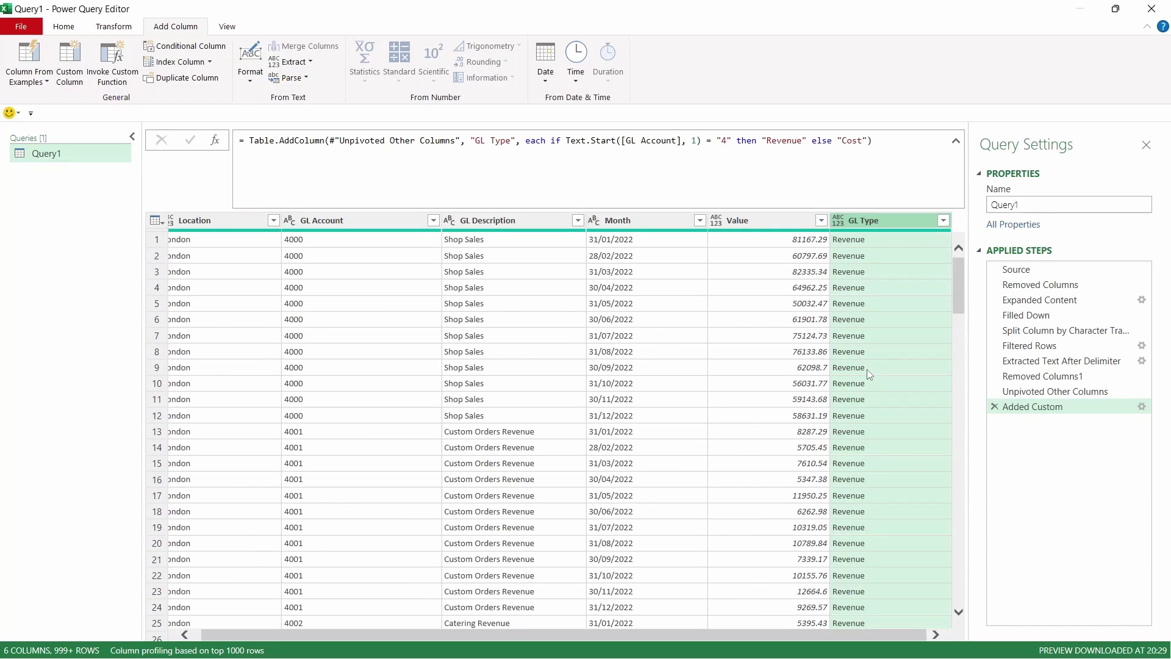
click(537, 289)
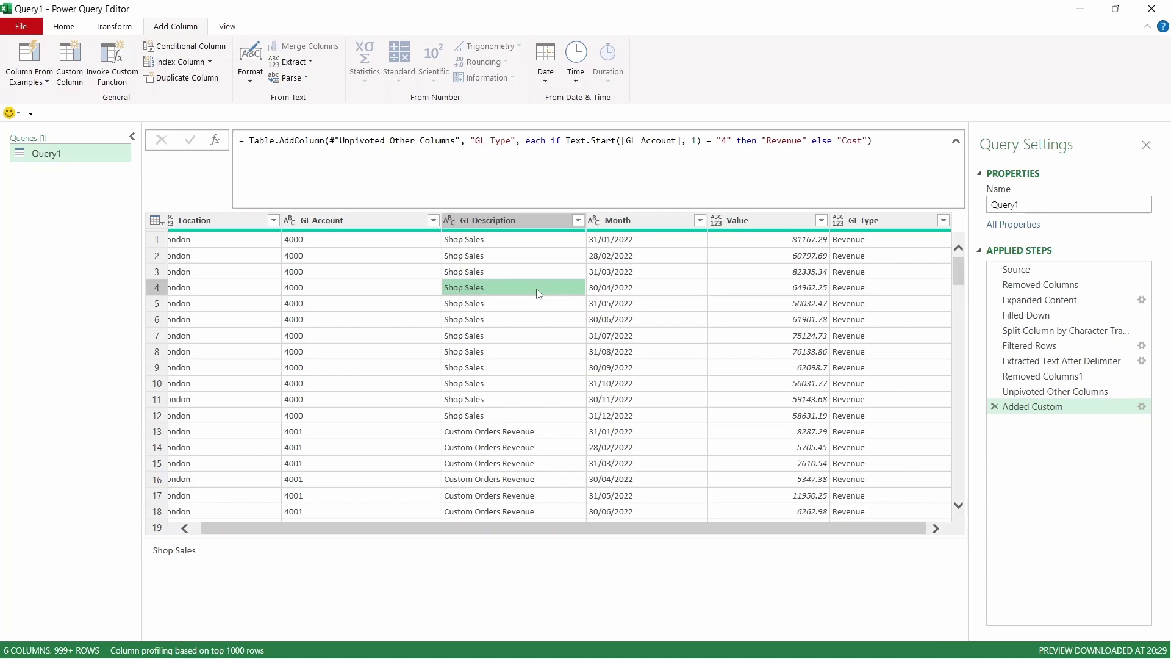
Auto-detect data types for all columns of the table.
key(ctrl+a)
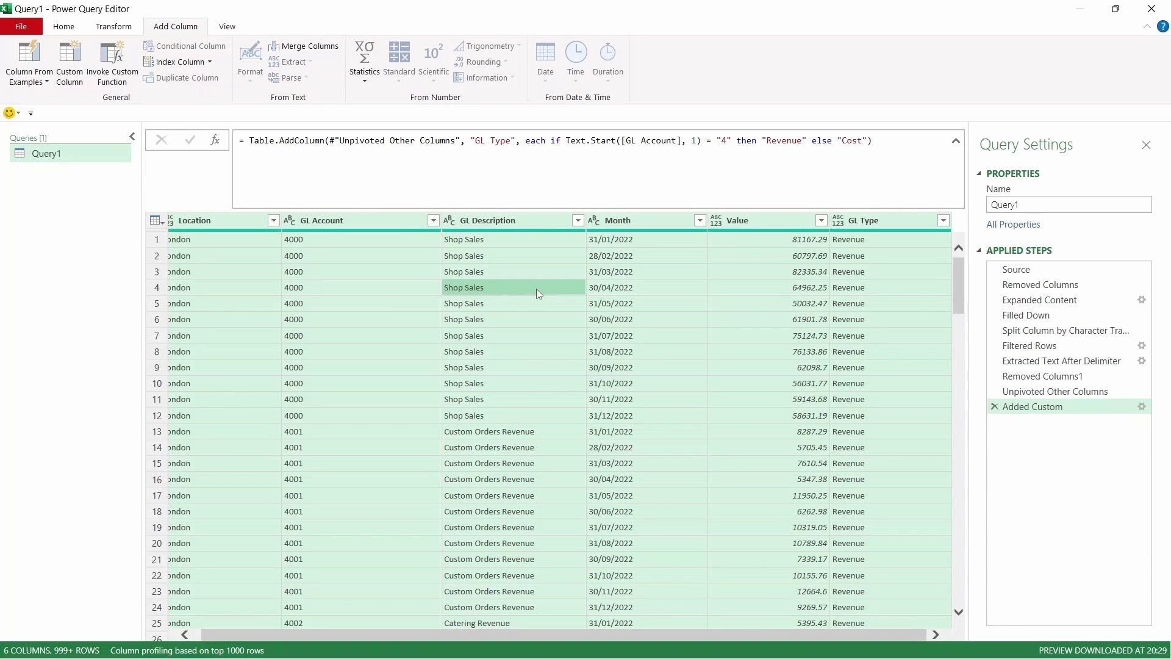
click(110, 30)
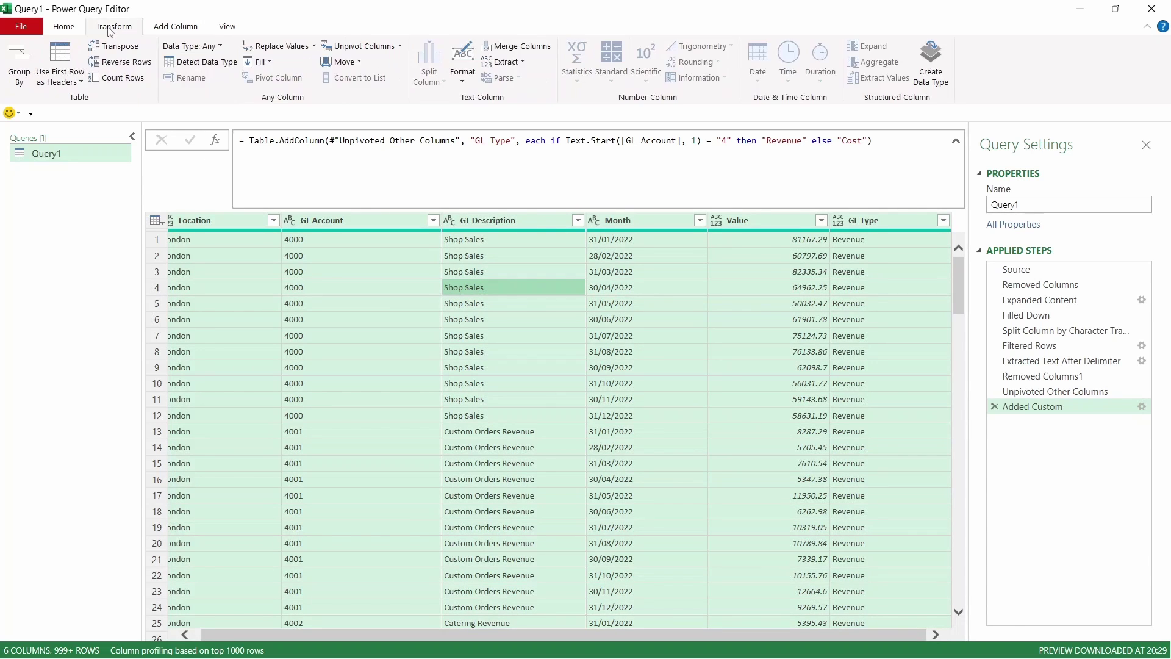
click(213, 67)
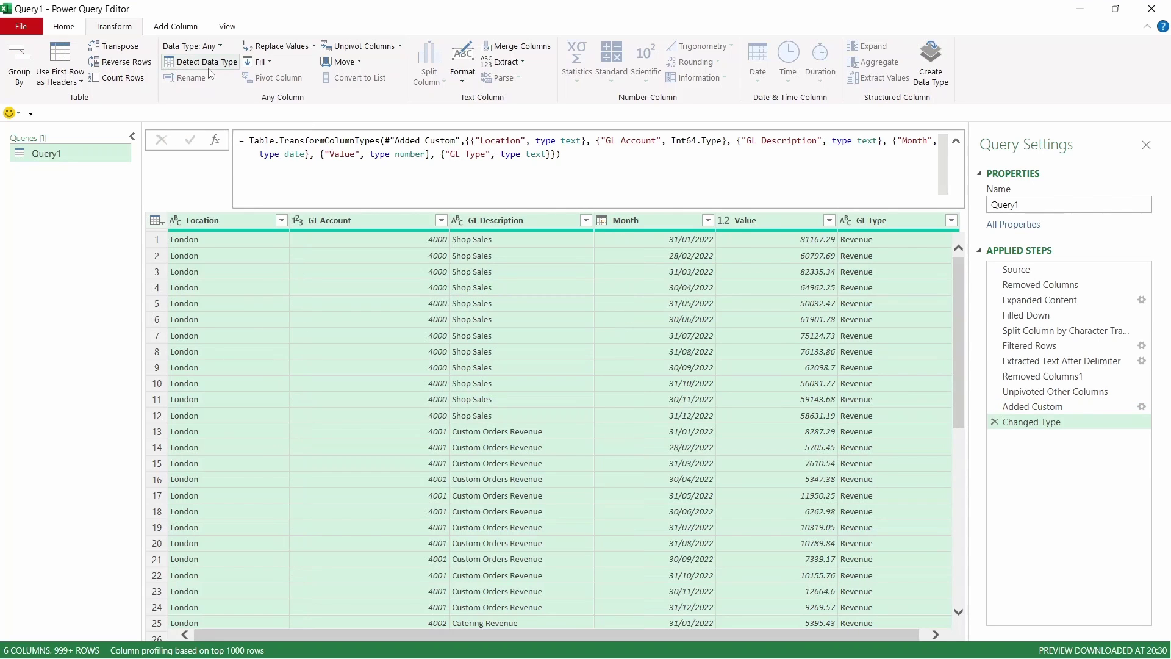
click(360, 285)
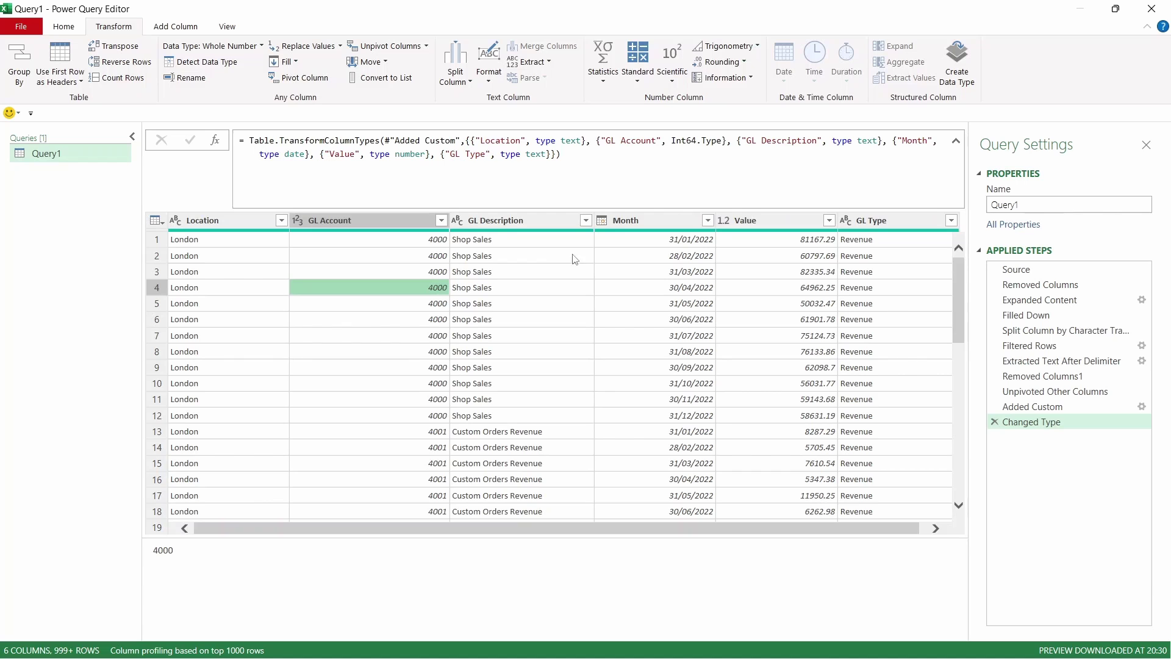
Set Month to Date and Value to Currency, replacing the current conversion.
click(602, 222)
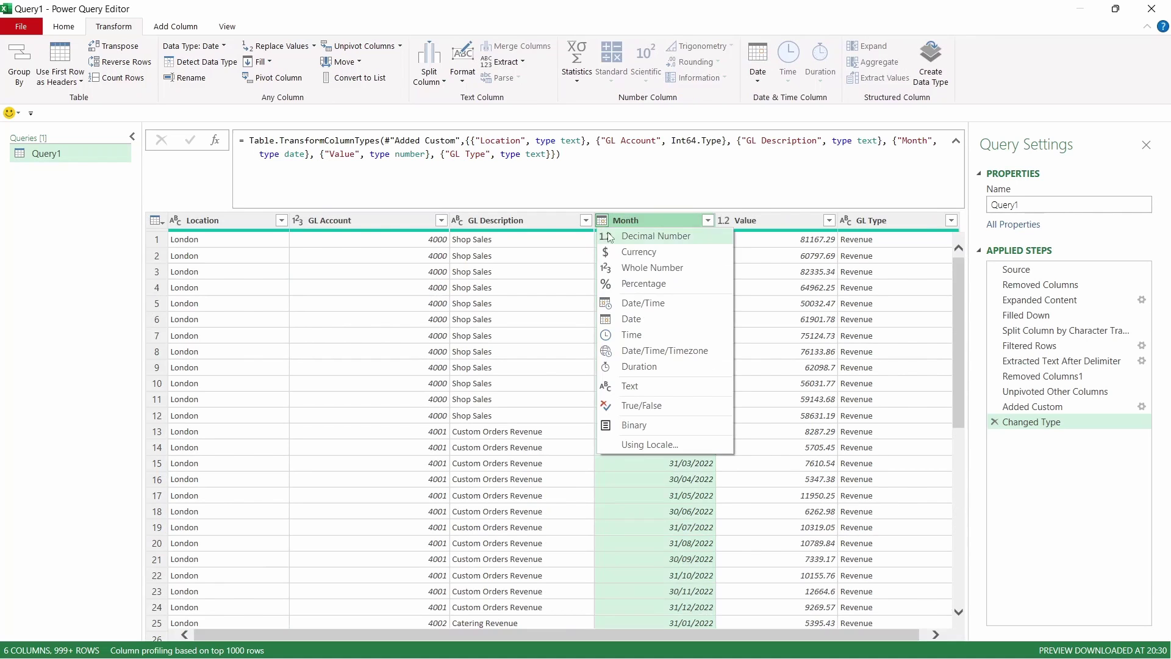
click(684, 319)
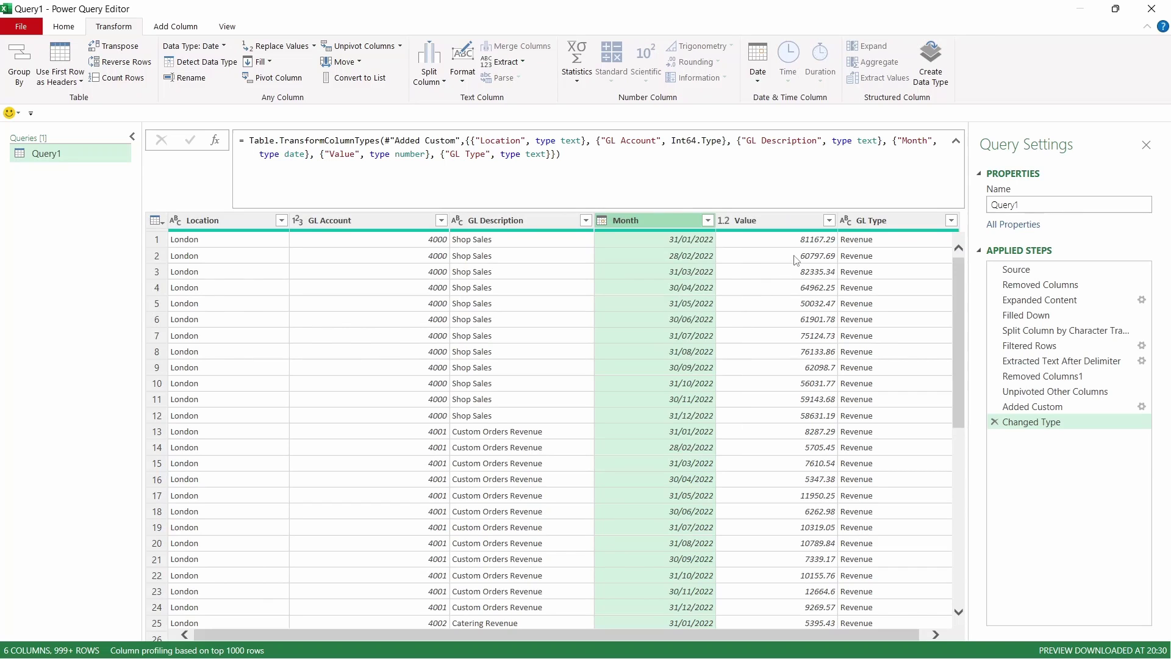
click(724, 224)
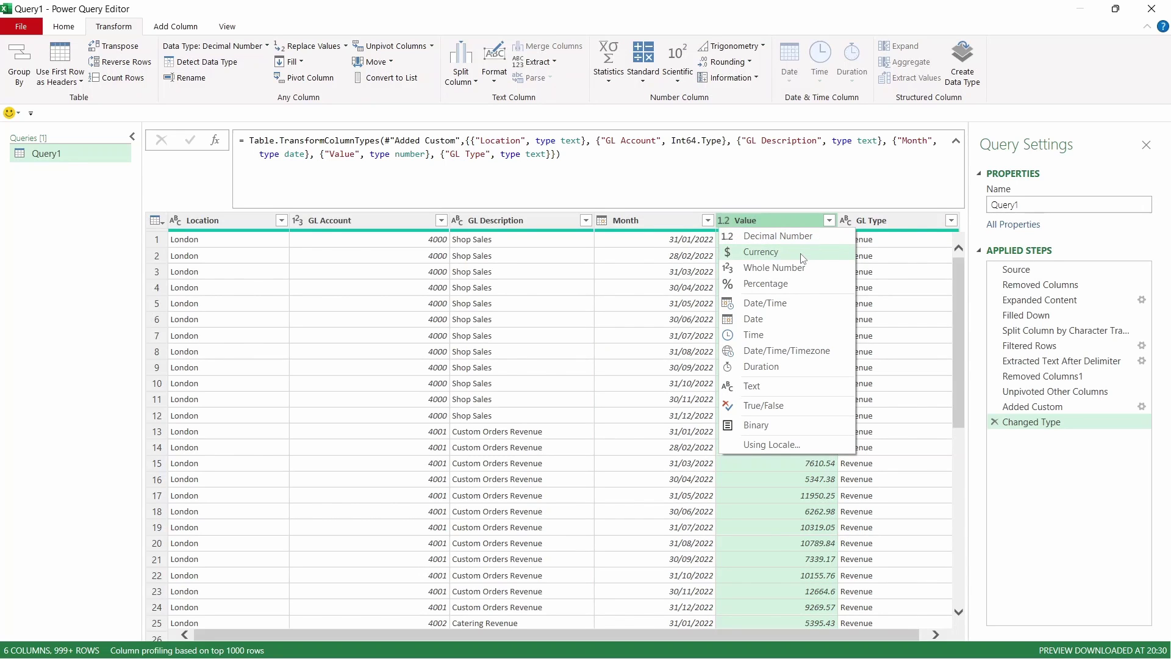
click(761, 252)
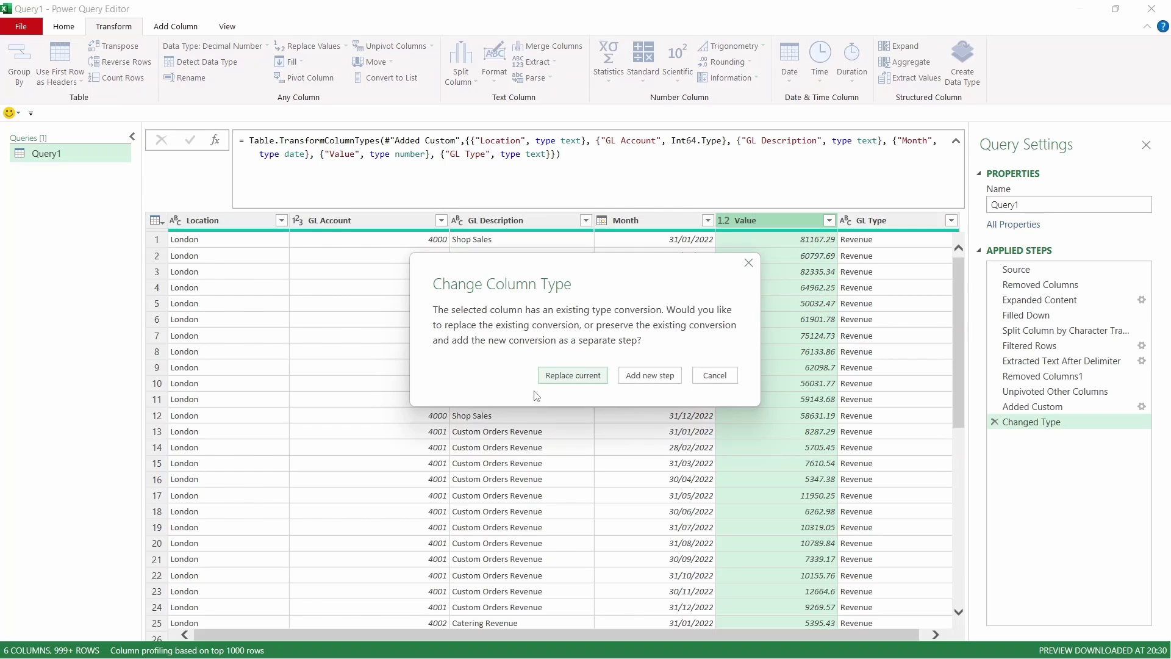
click(573, 377)
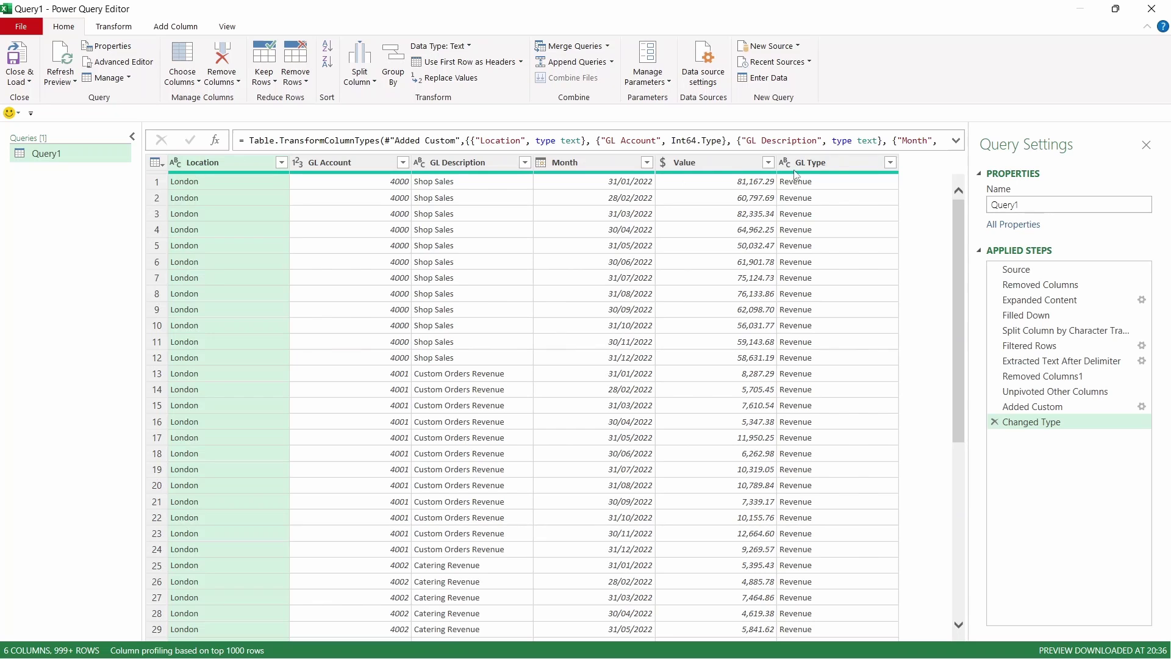
Rename the query to P&L and close the editor via Close & Load To.
drag(1029, 199, 980, 209)
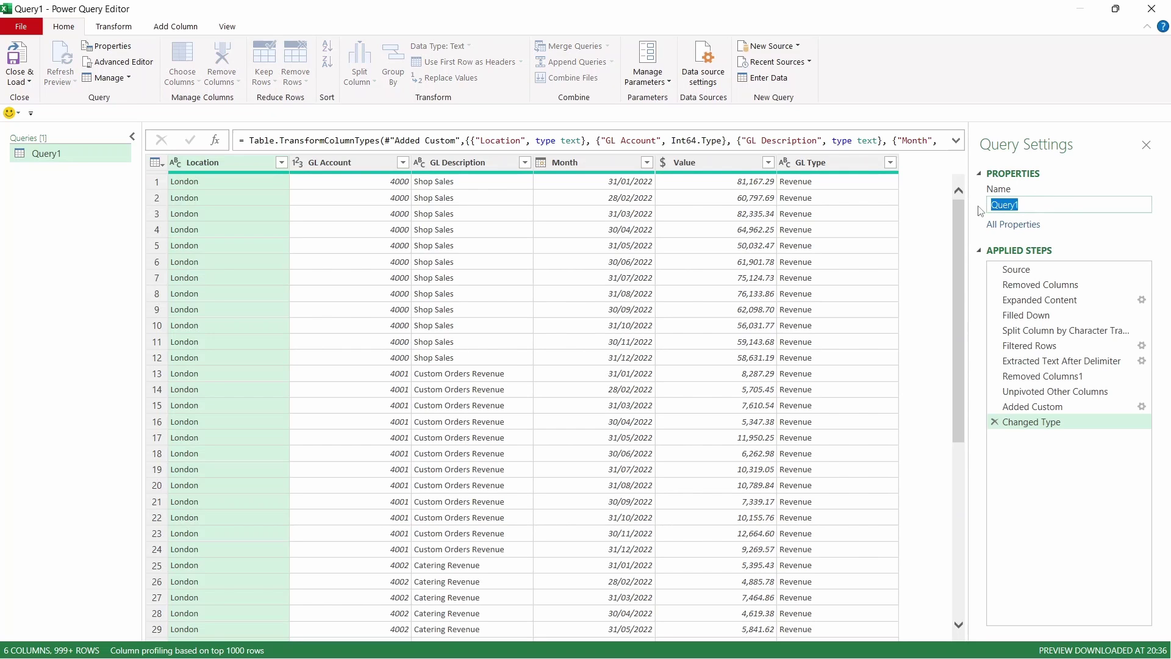
text(P&L)
key(Return)
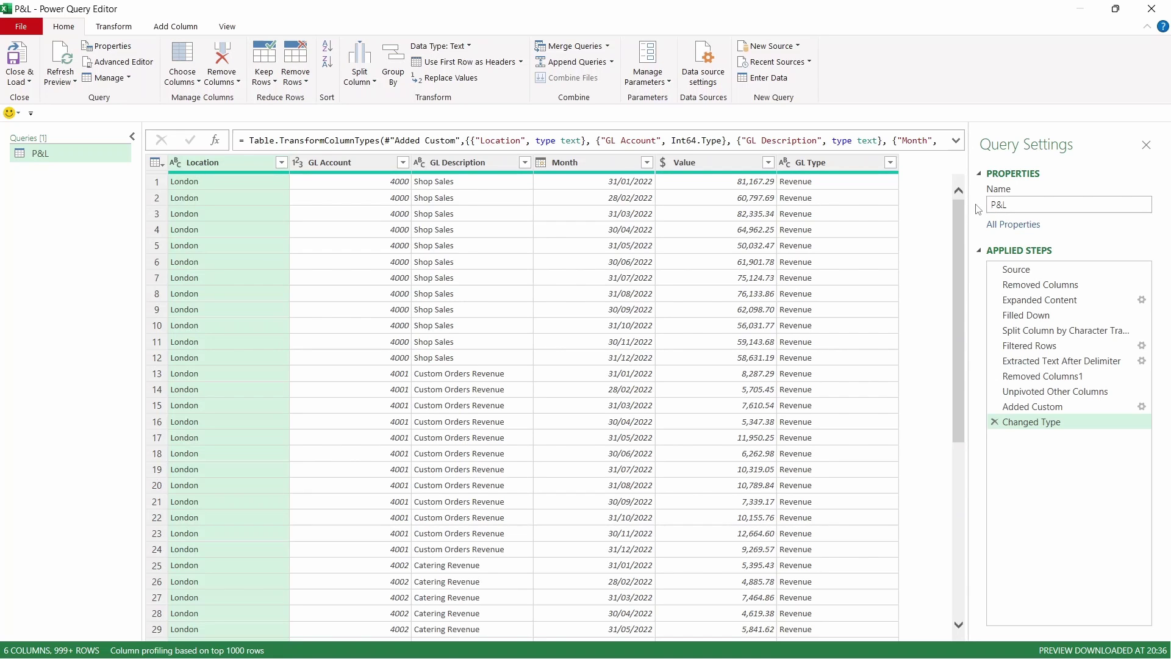
click(29, 82)
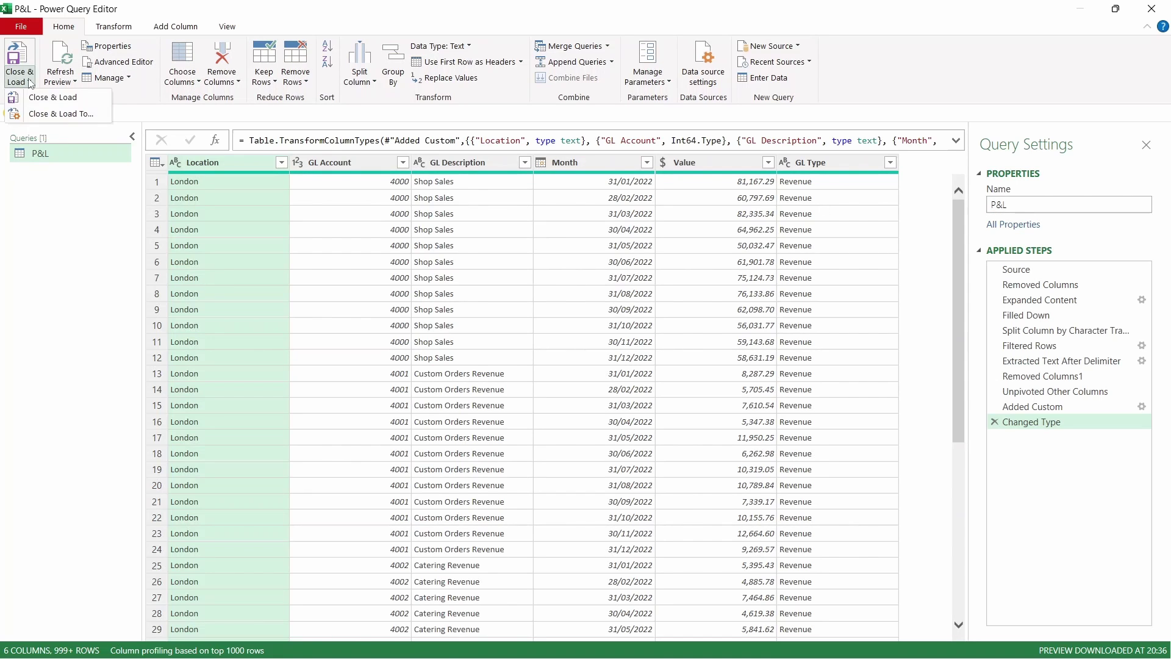
click(74, 113)
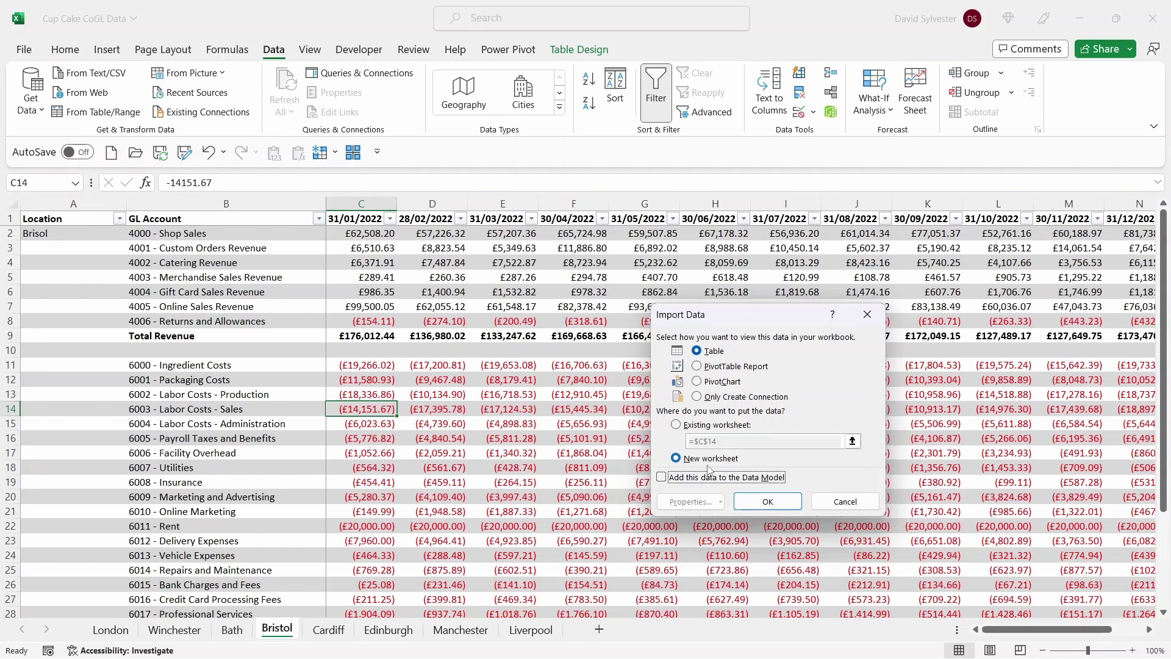
Load P&L as a table on a new worksheet and review the 2,880 rows.
click(793, 502)
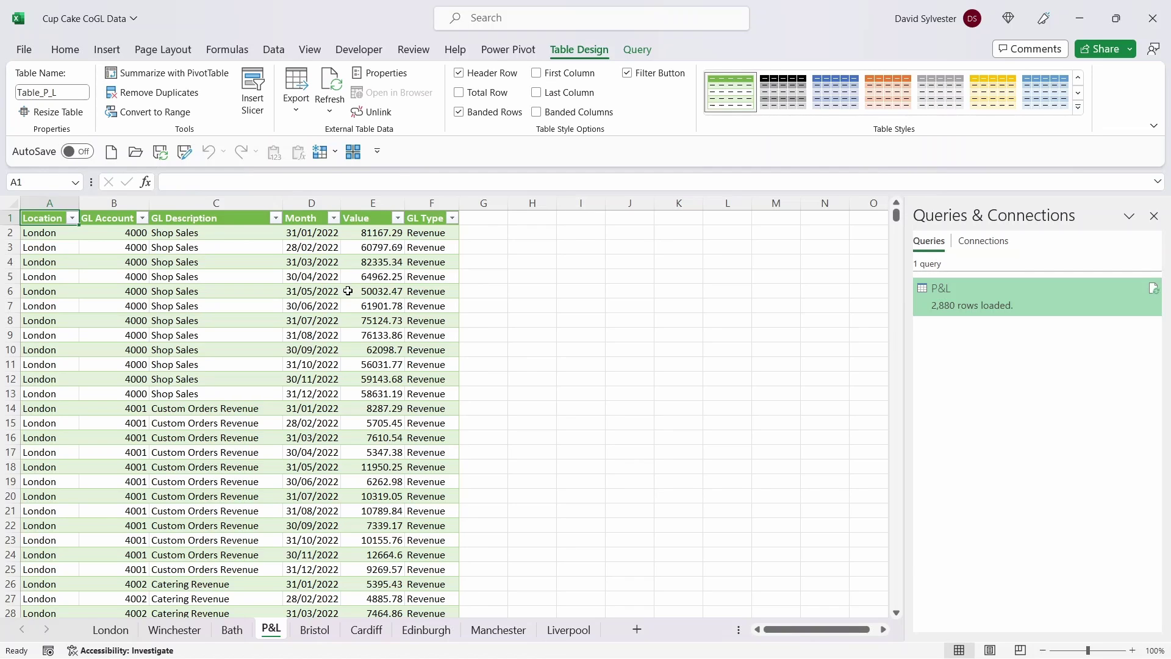
scroll(347, 296, down, 18)
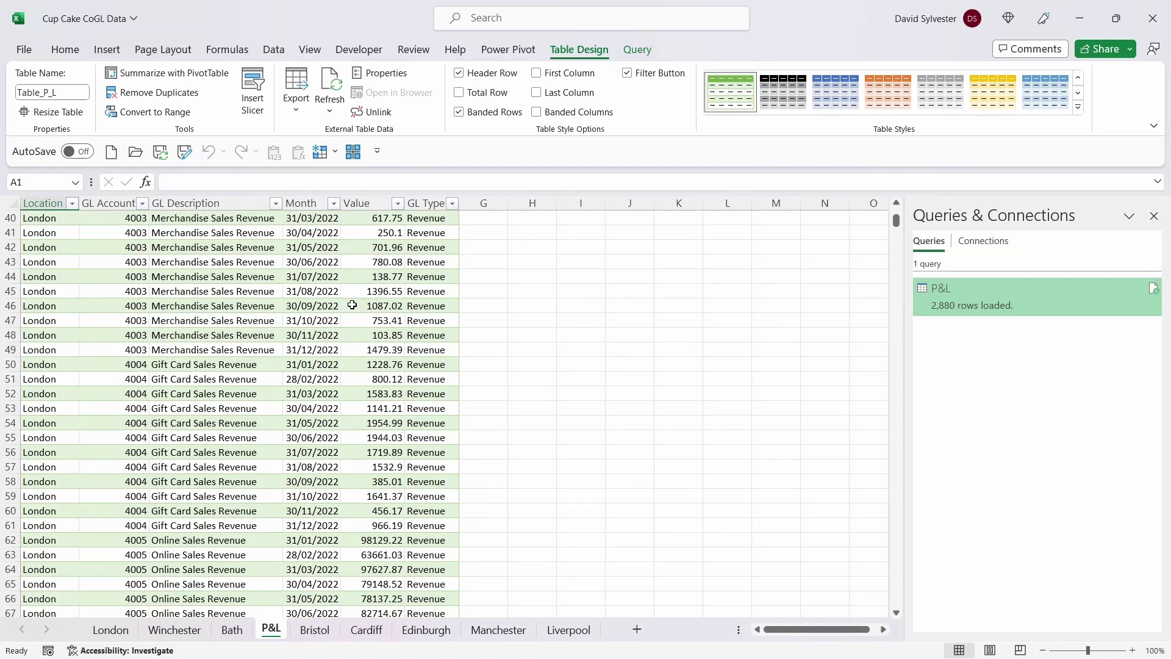
scroll(349, 330, down, 3)
scroll(349, 330, up, 20)
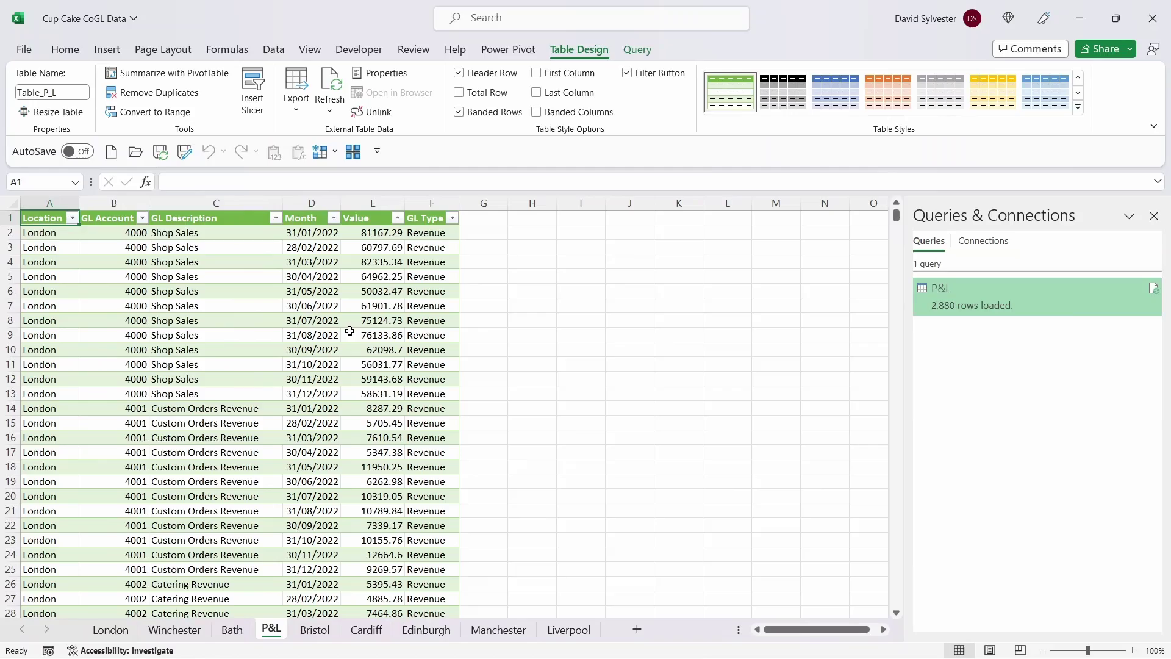